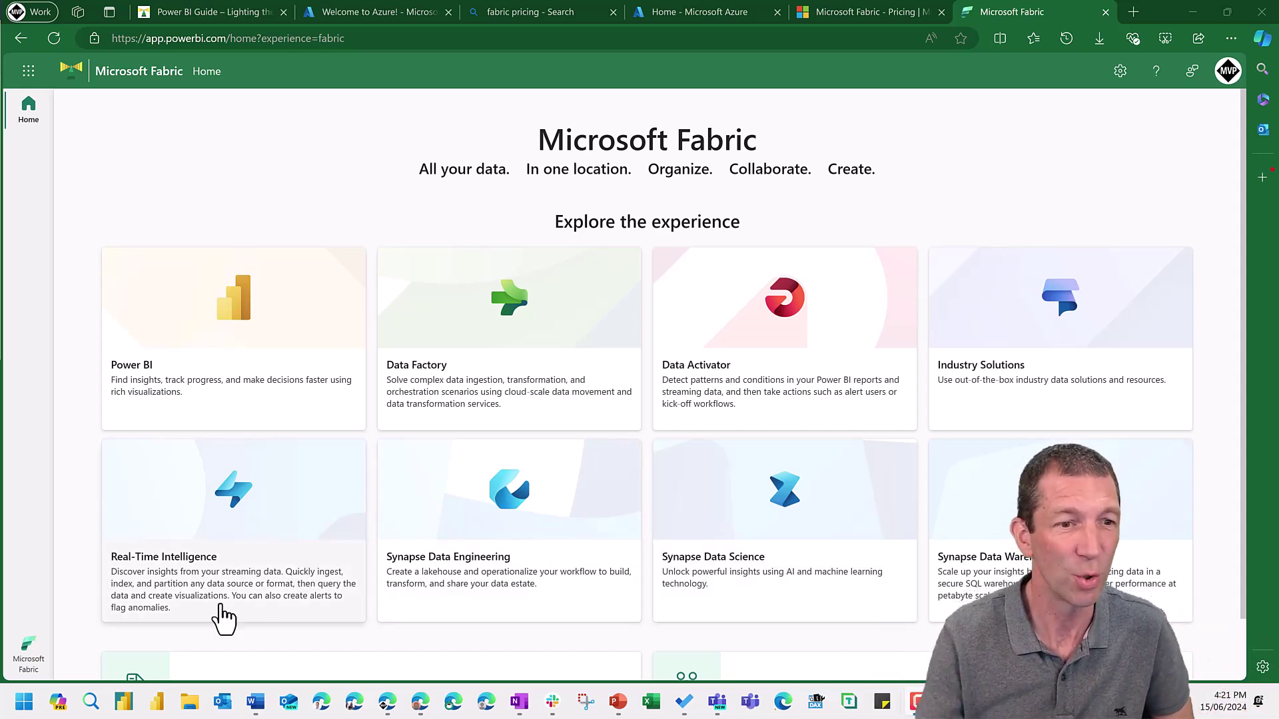
- Switch to the Power BI experience, then reopen the experience switcher
click(37, 663)
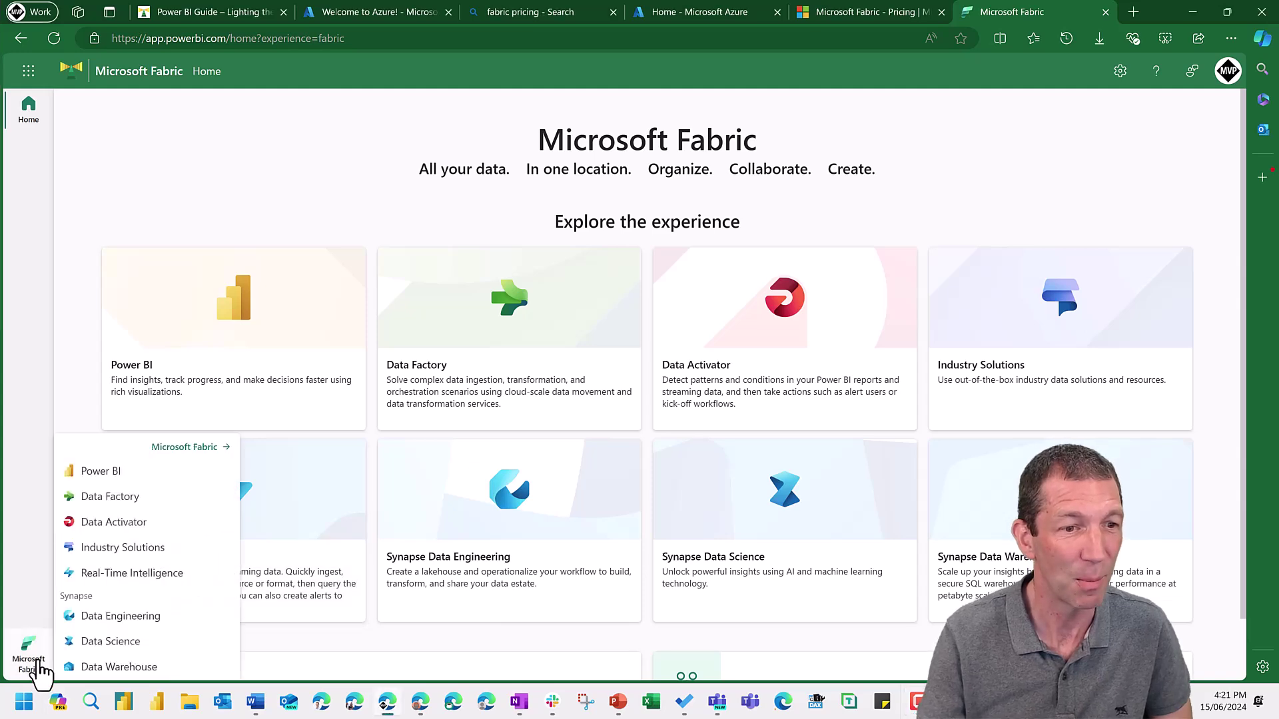
click(118, 479)
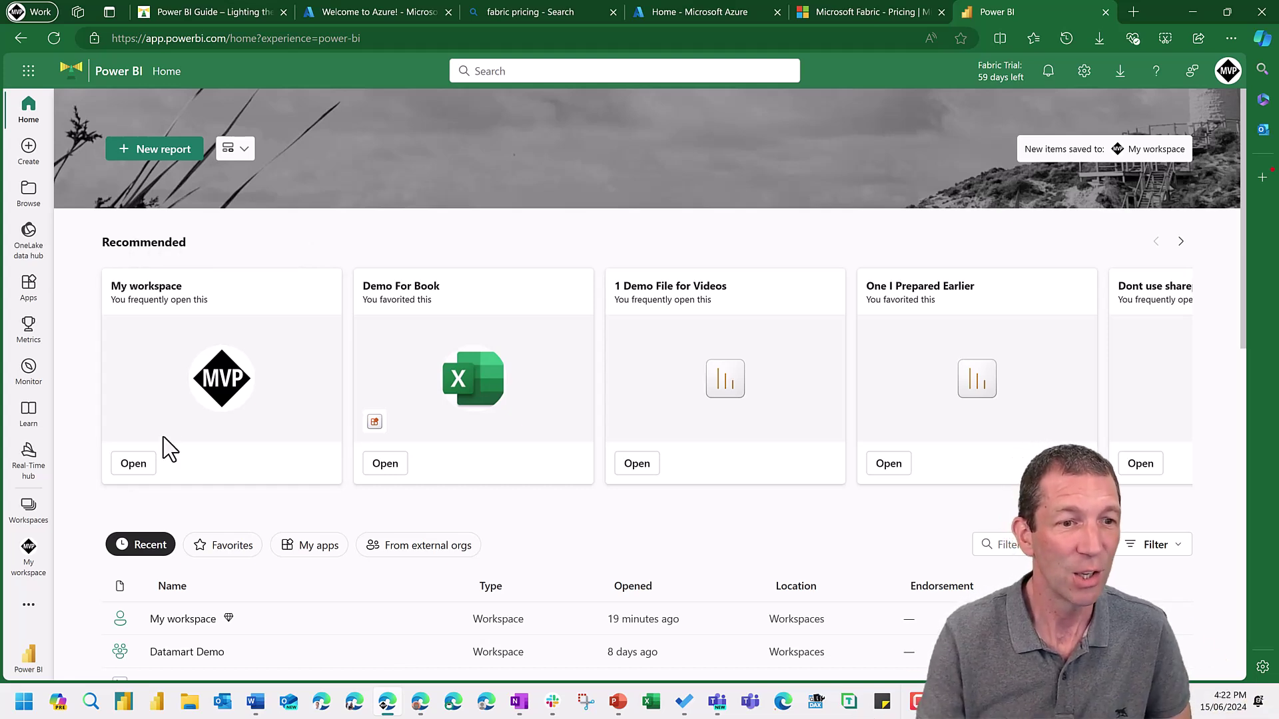
click(33, 668)
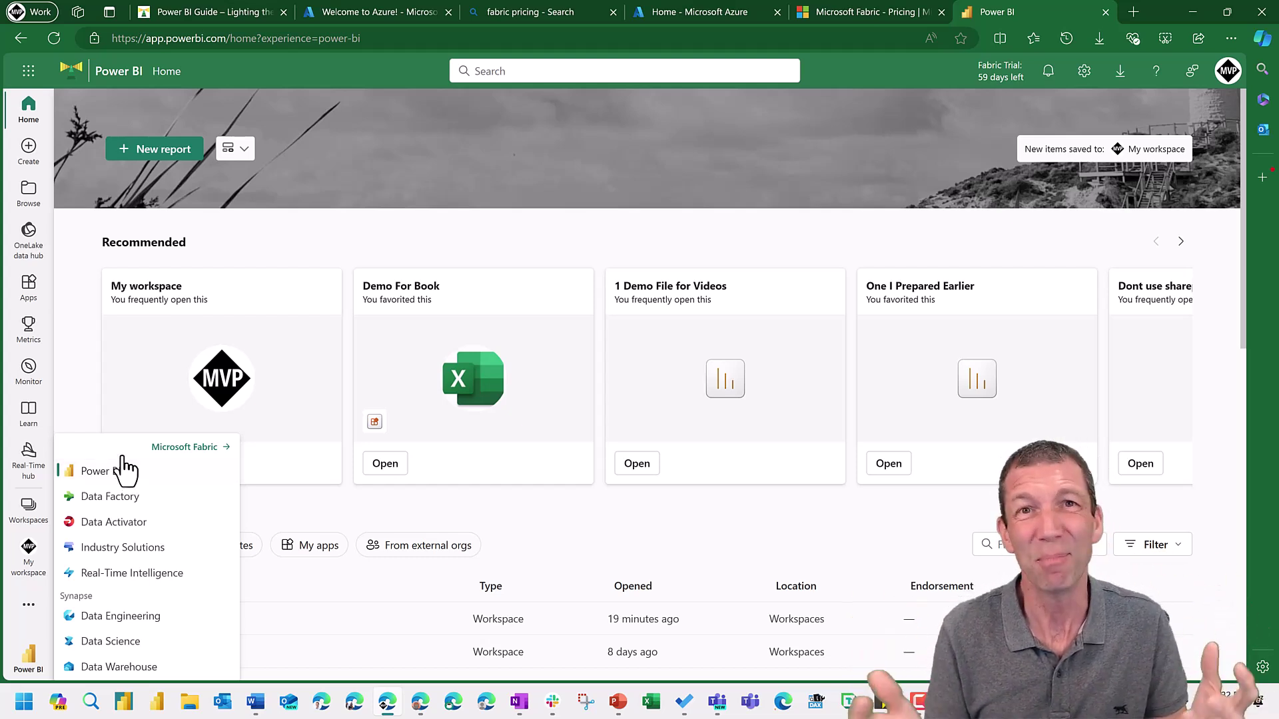
- Return to the Microsoft Fabric home page from the experience switcher
click(190, 448)
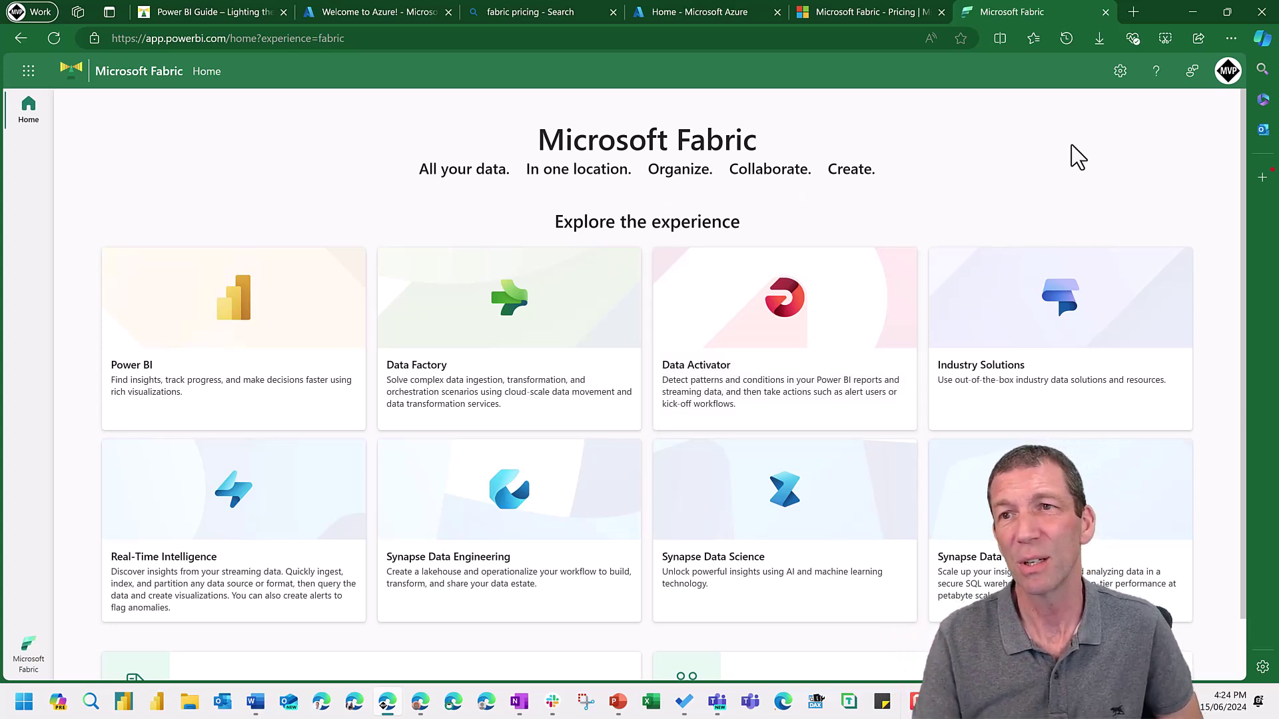
- In Admin portal tenant settings, limit 'Users can create Fabric items' to specific security groups
click(1119, 81)
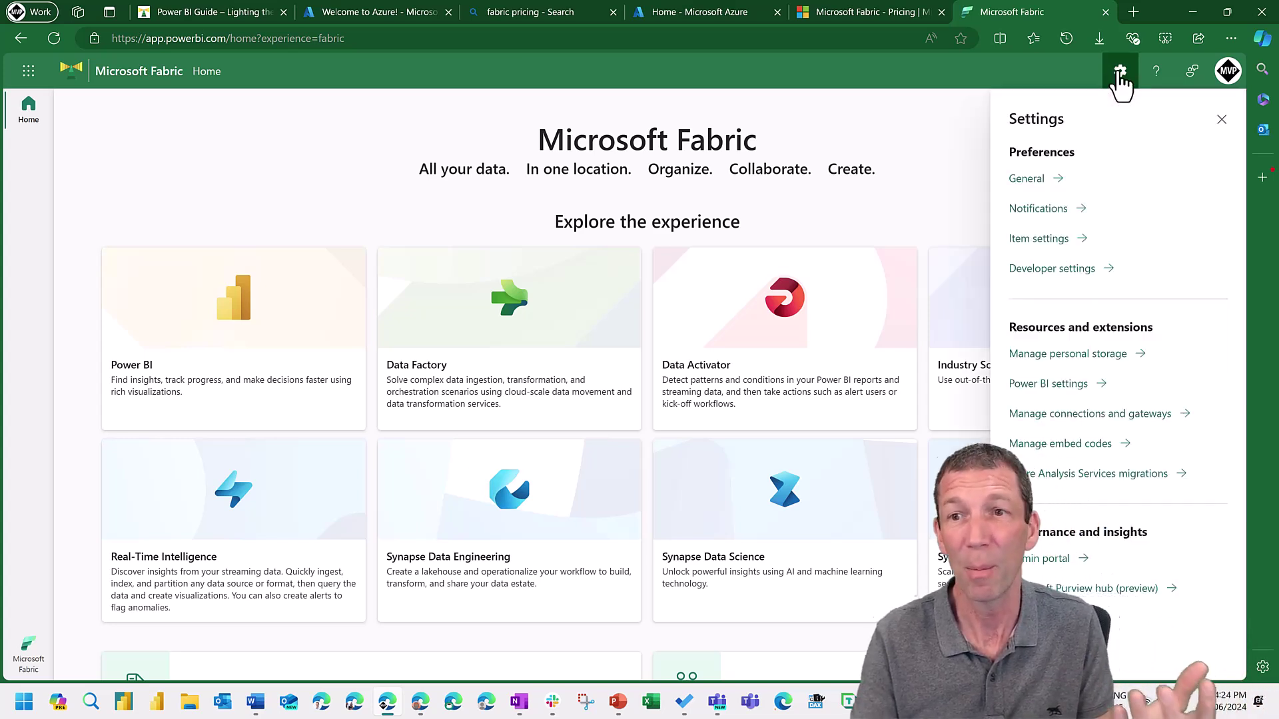
click(1048, 565)
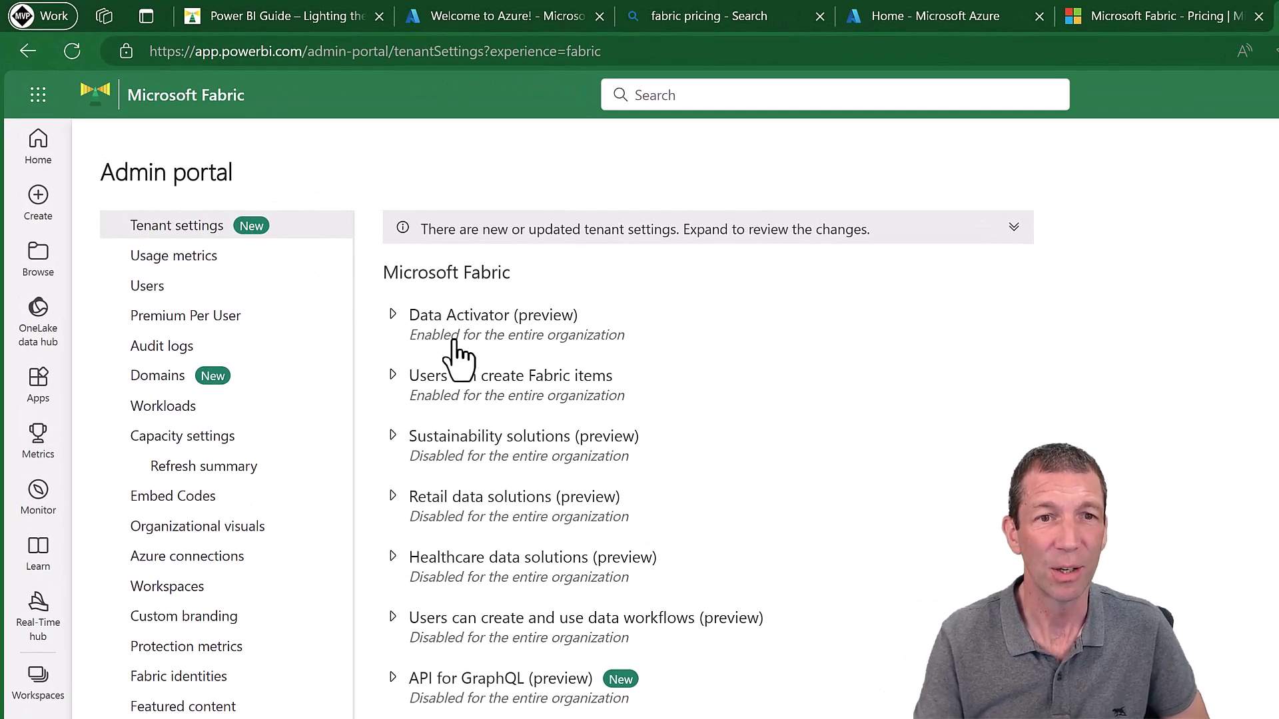
click(450, 377)
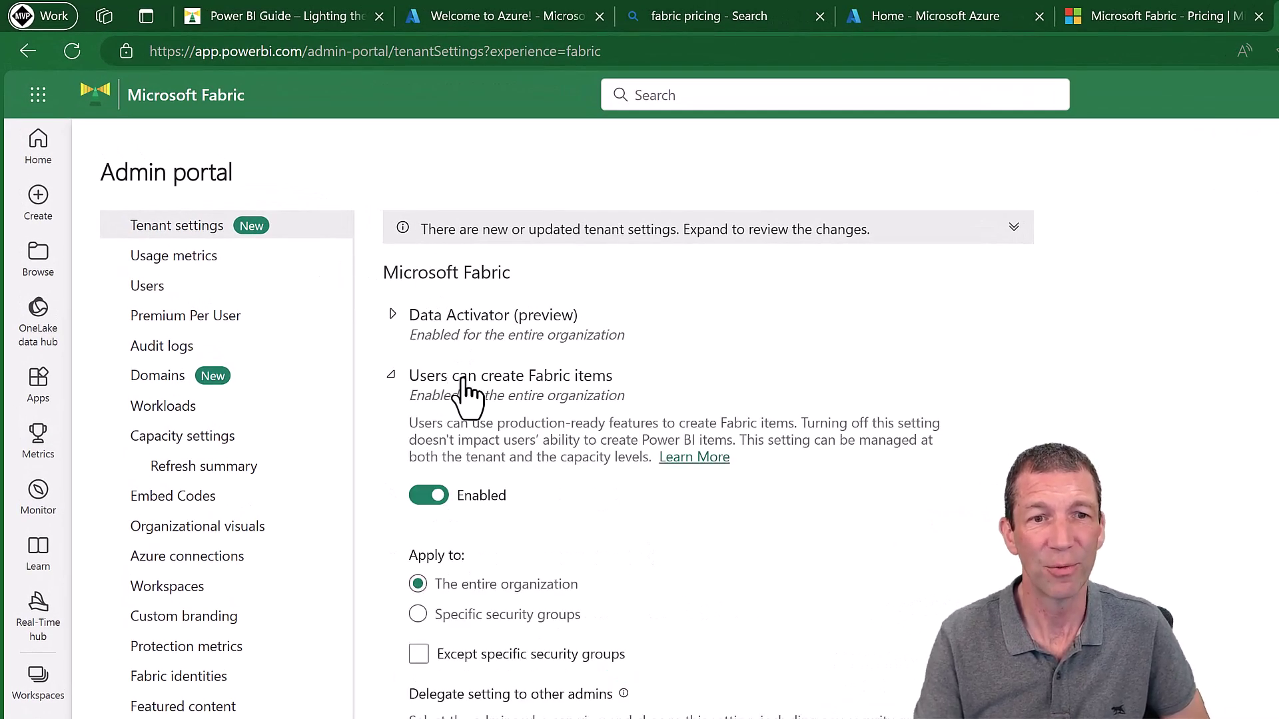
scroll(539, 499, down, 1)
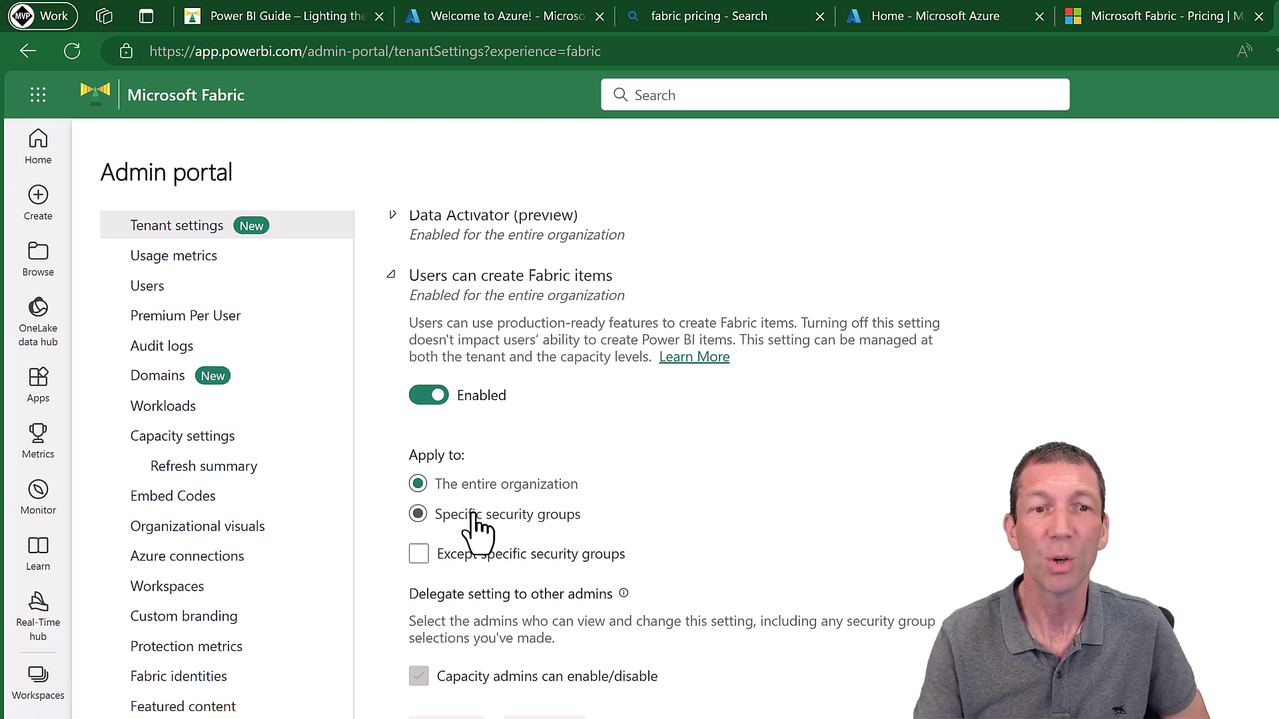
click(474, 515)
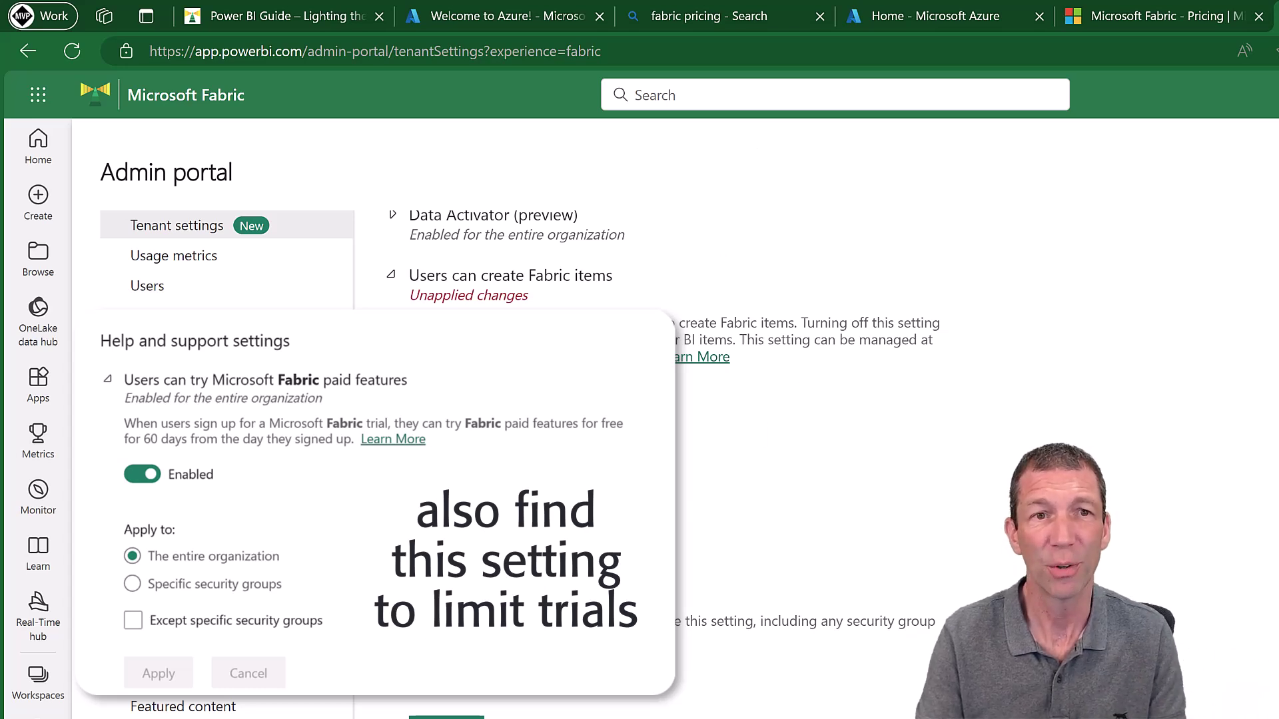
scroll(666, 433, up, 2)
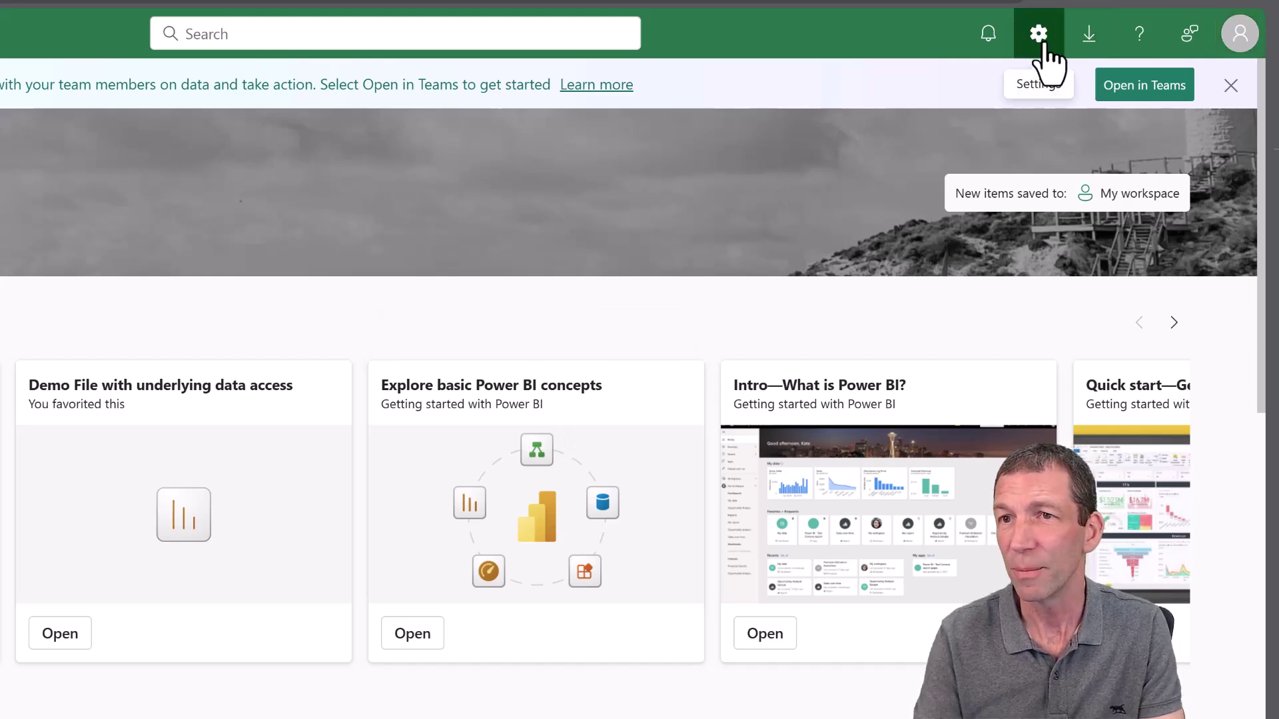
click(1239, 35)
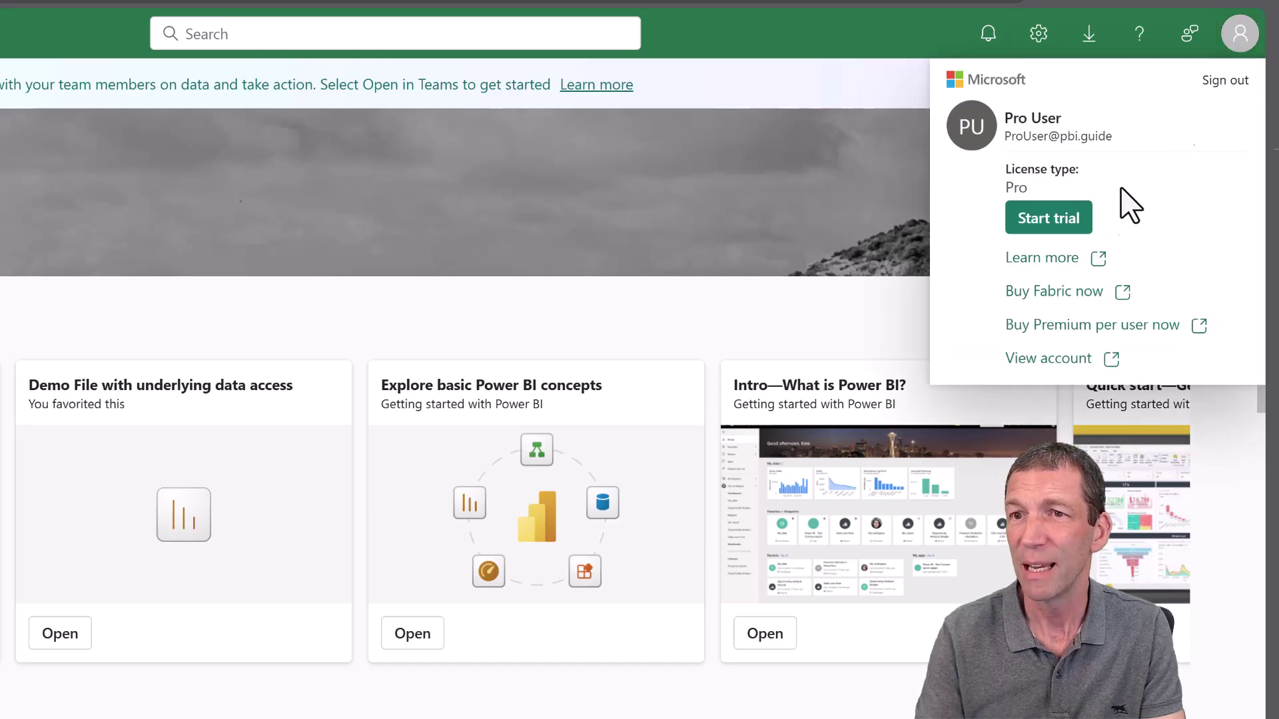
click(1045, 223)
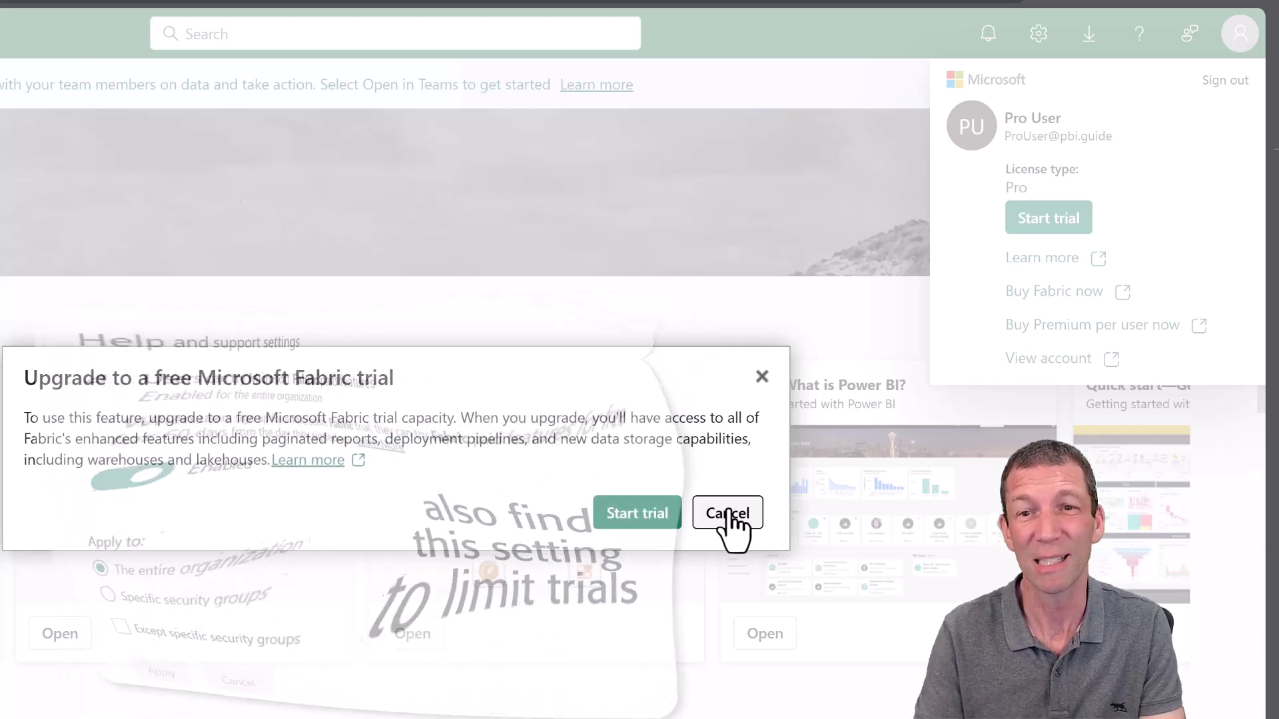
click(727, 516)
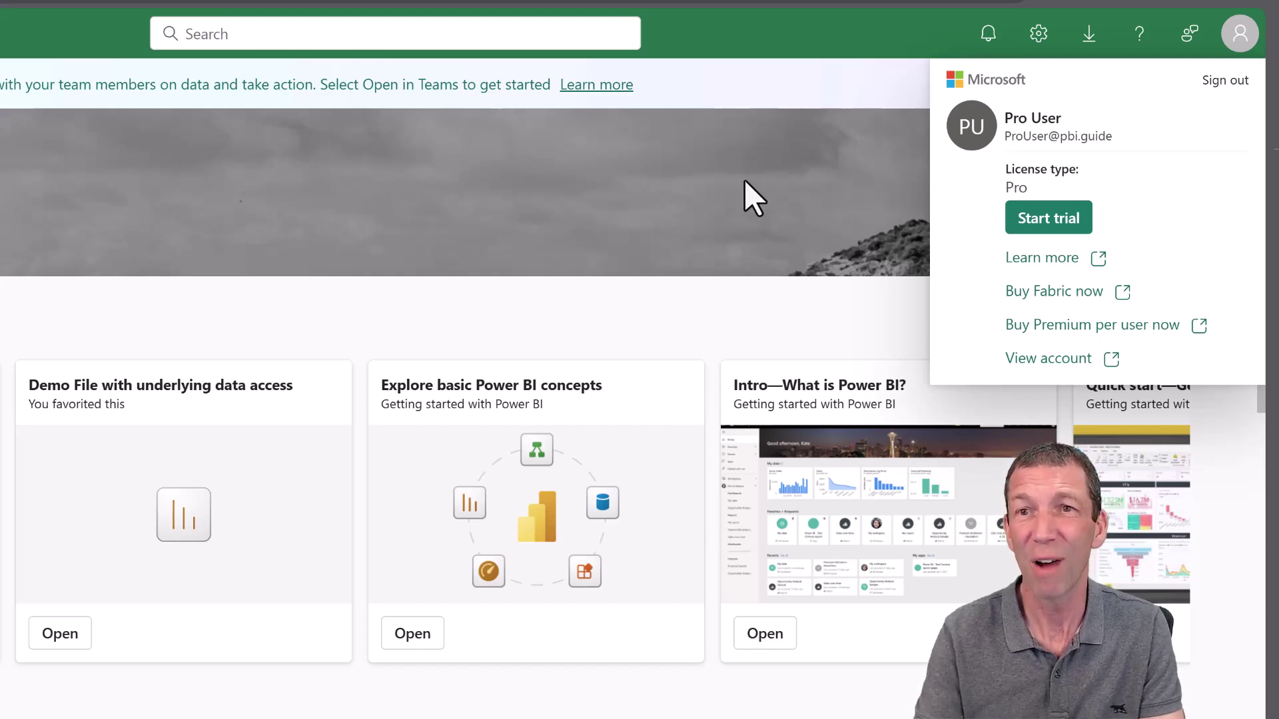
key(Escape)
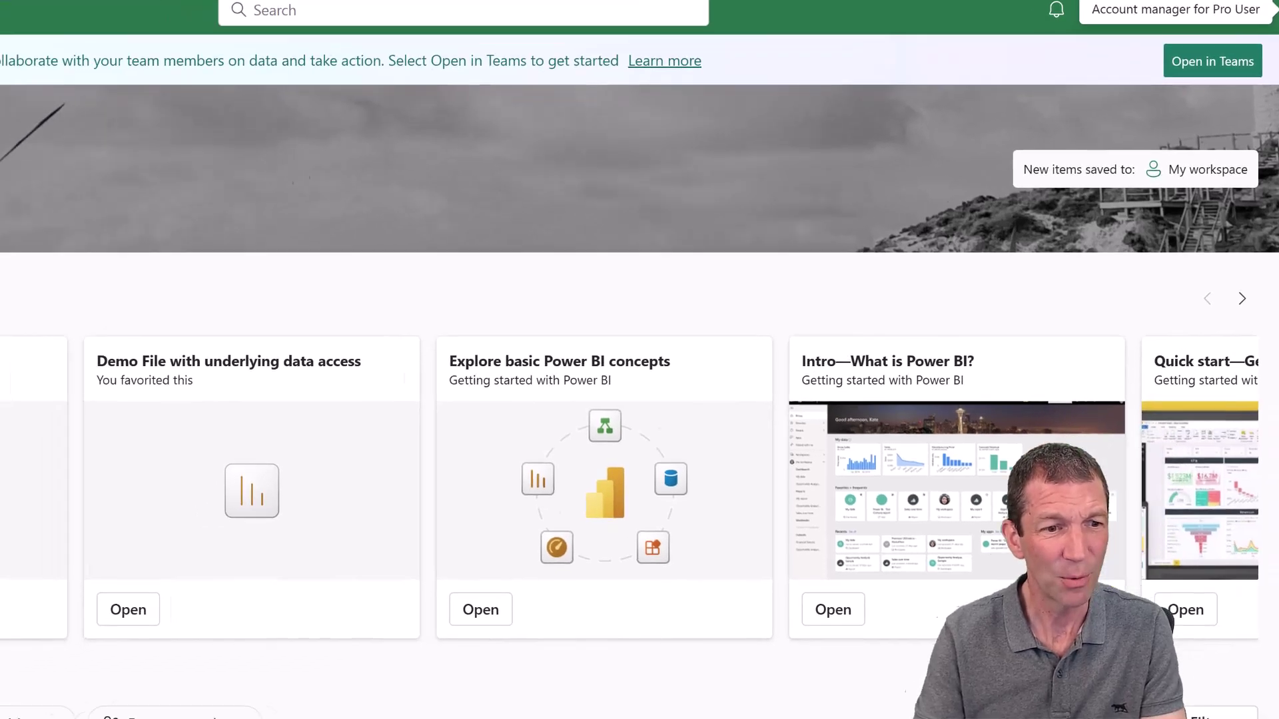
- From the Fabric home, open Data Factory and start a new Dataflow Gen2
click(40, 686)
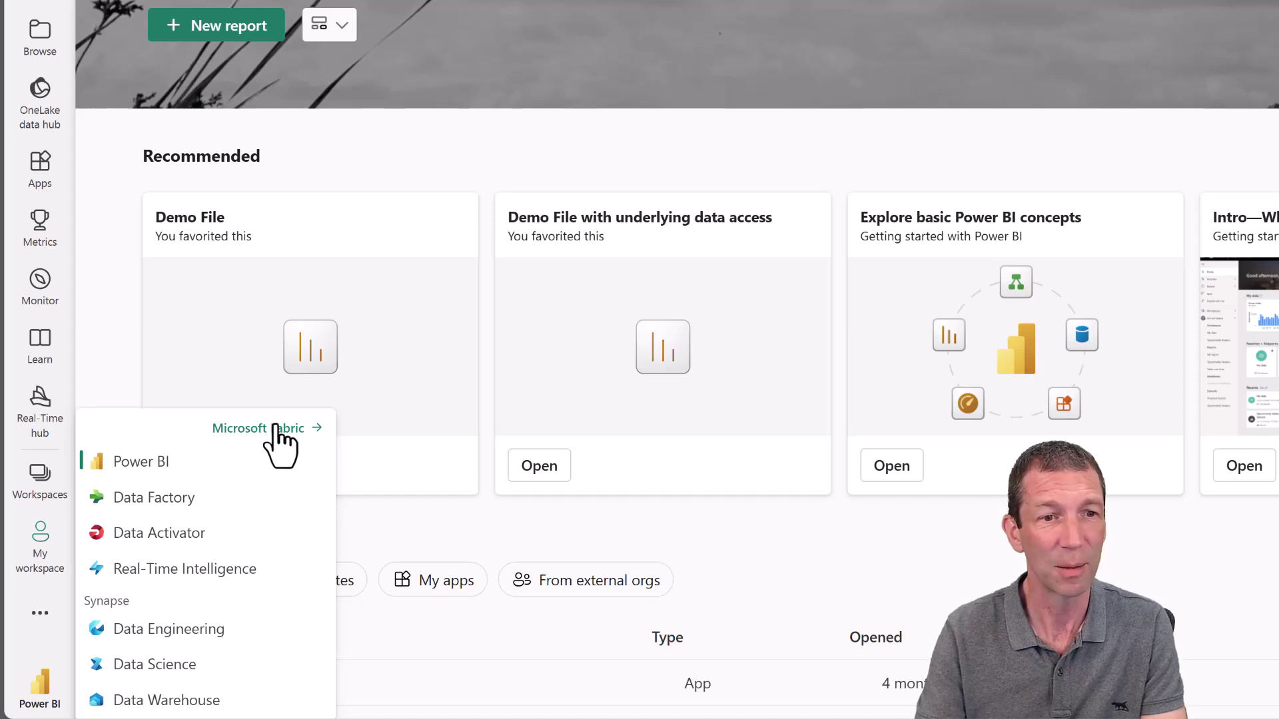
click(279, 429)
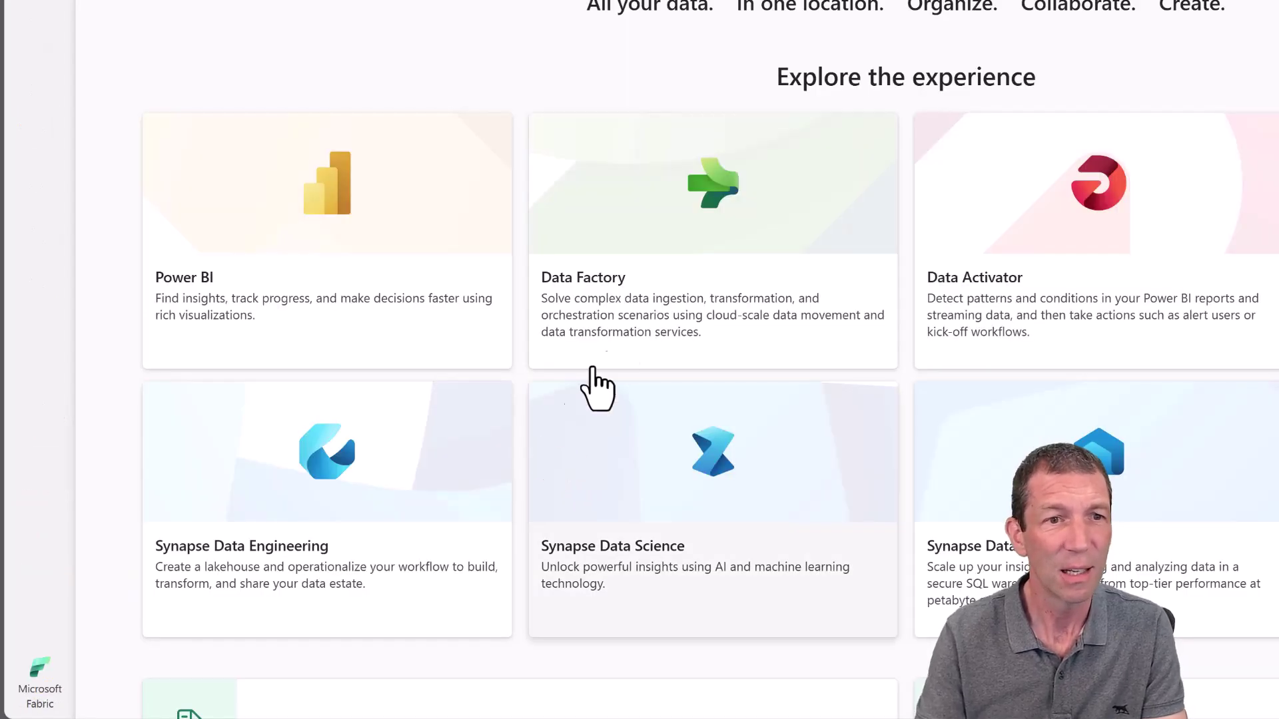
click(720, 216)
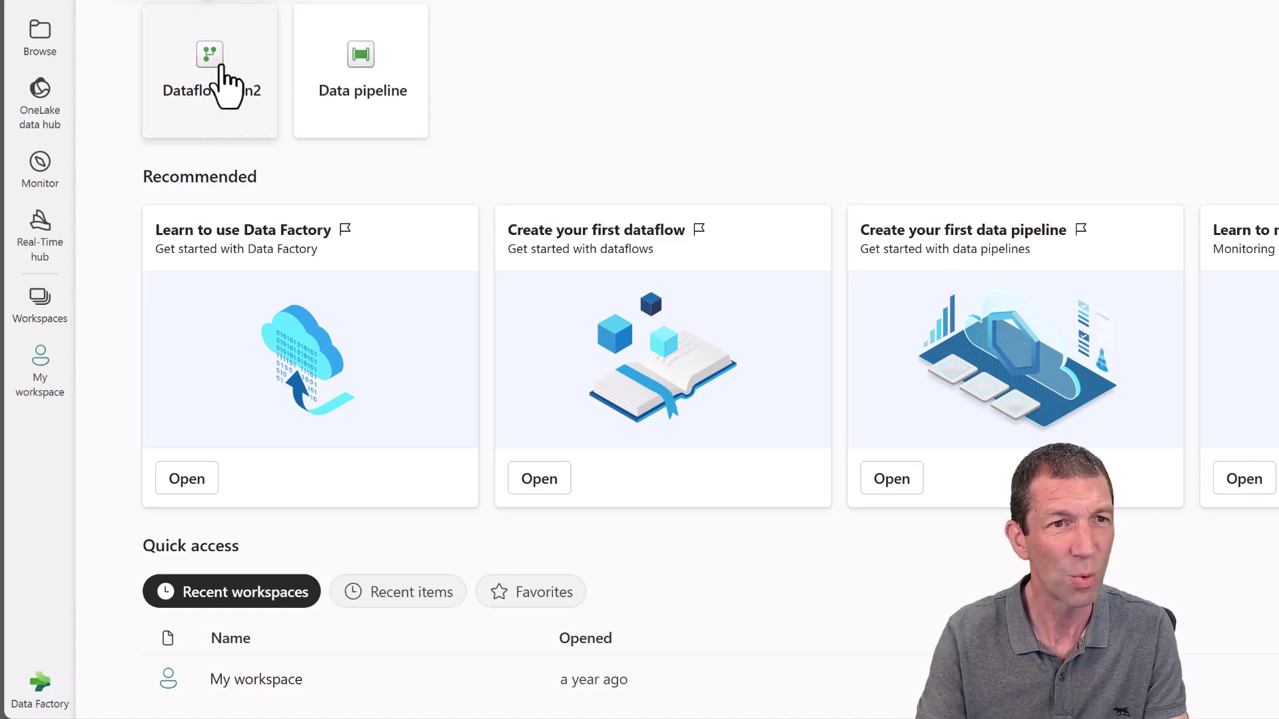
click(212, 73)
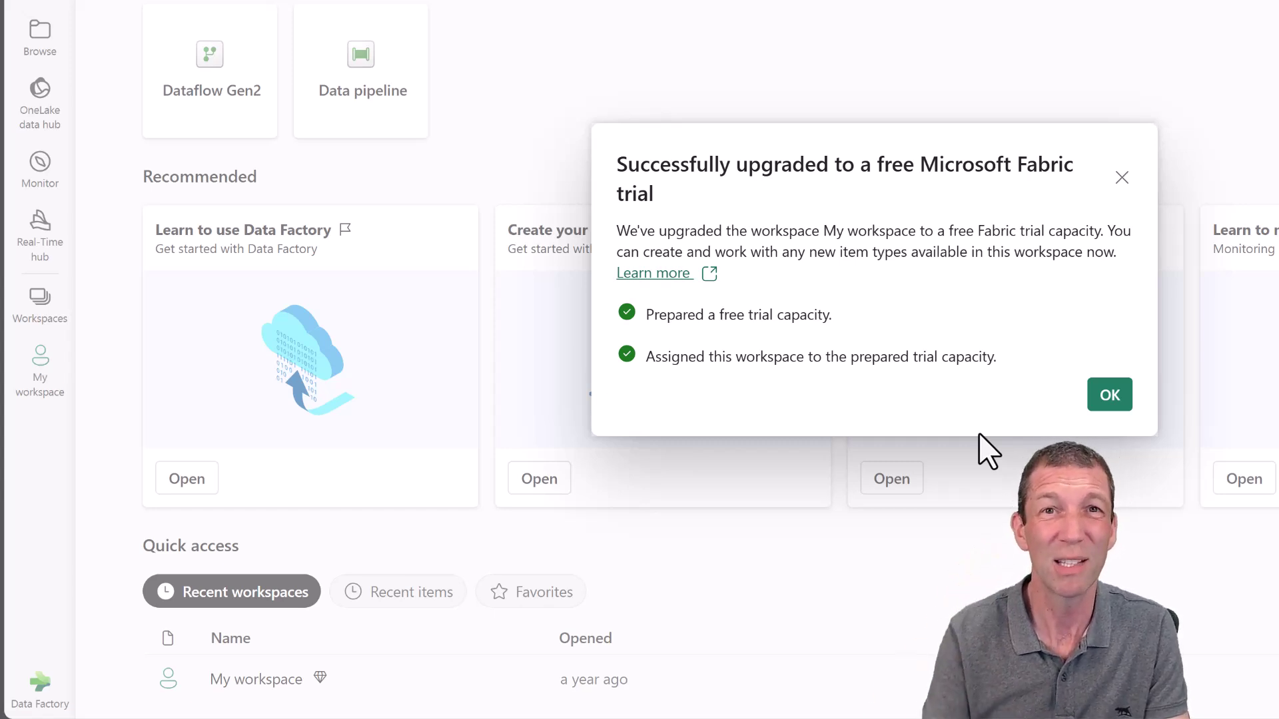
- Acknowledge the trial upgrade and start a new workspace named Fabric Demo
click(1116, 398)
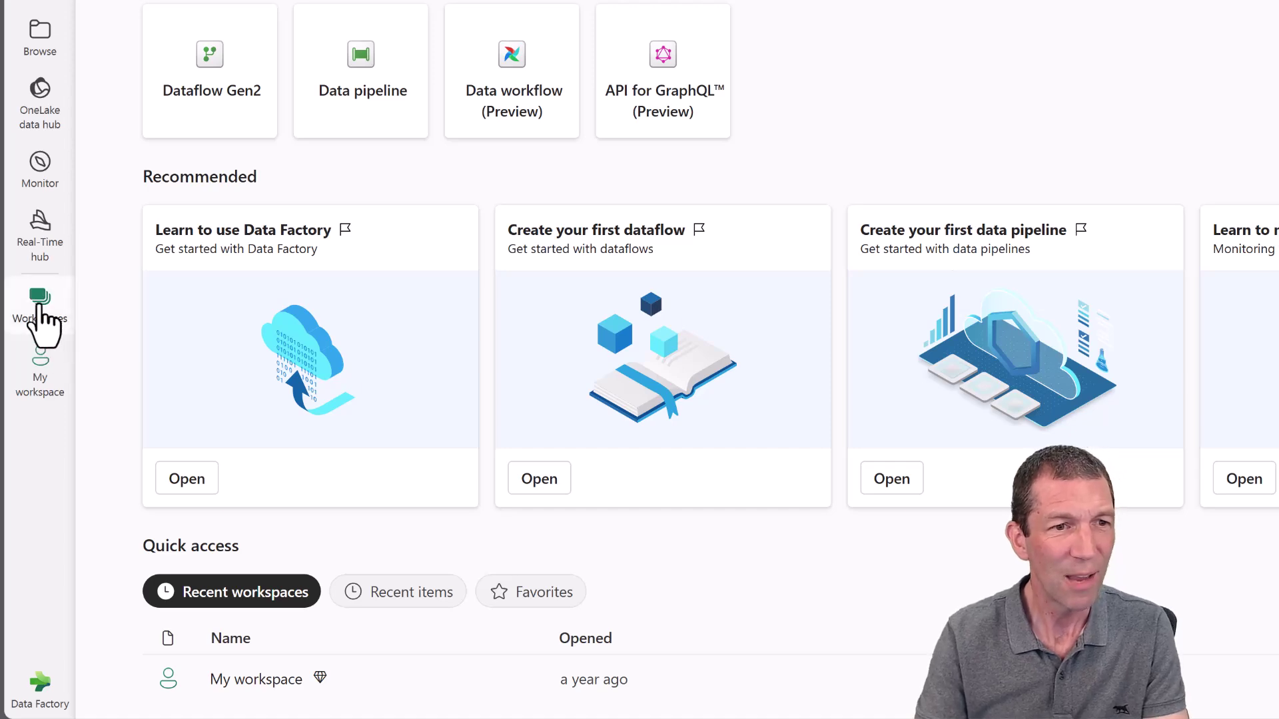
click(40, 313)
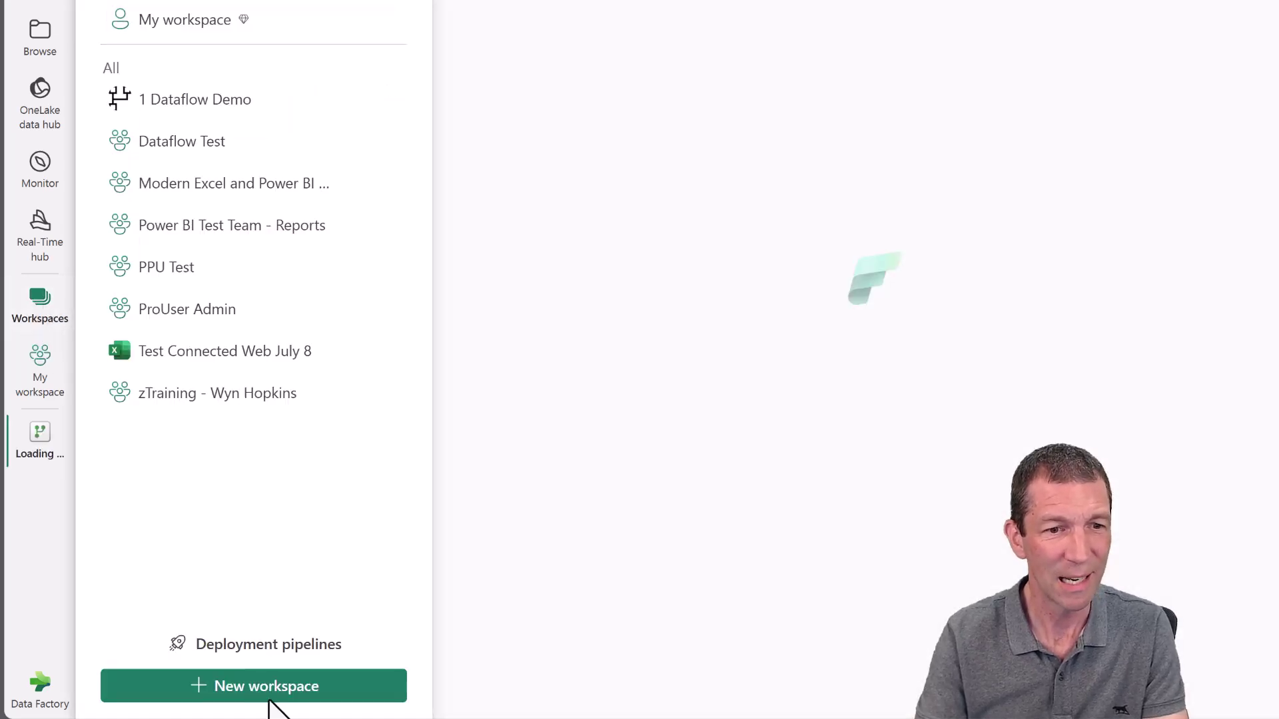
click(266, 688)
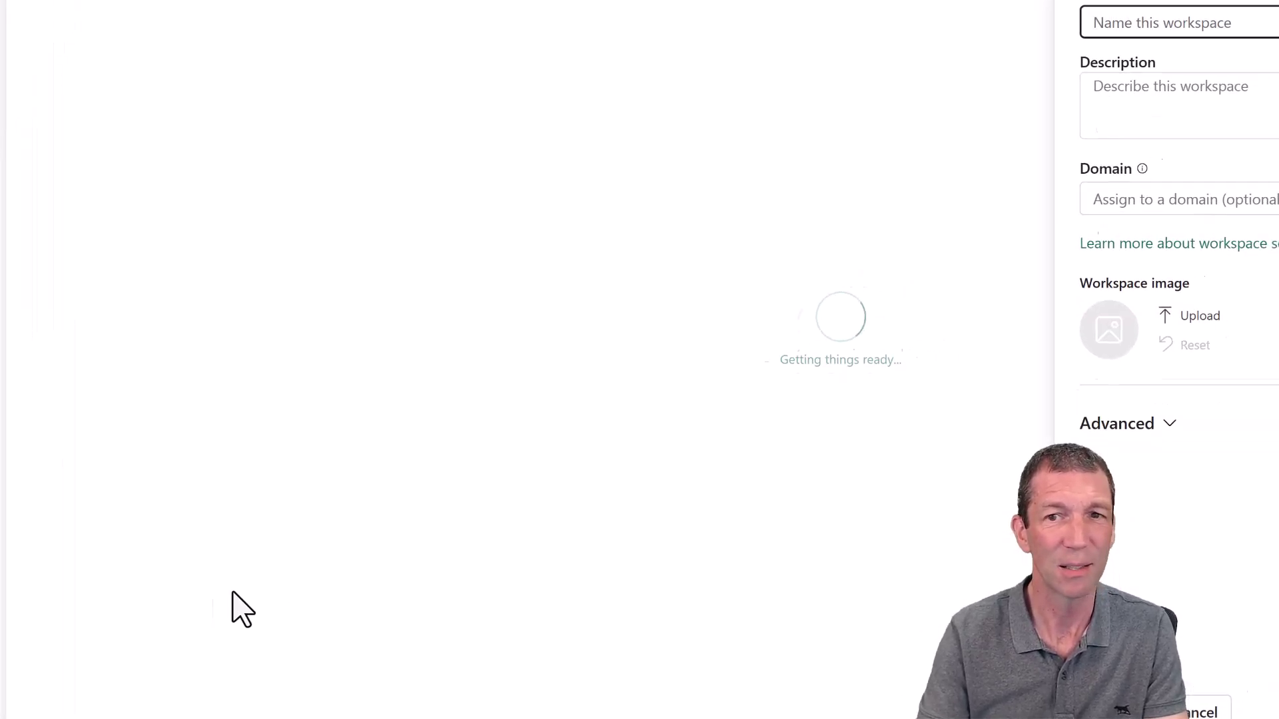
click(1243, 24)
text(Fabric Demo)
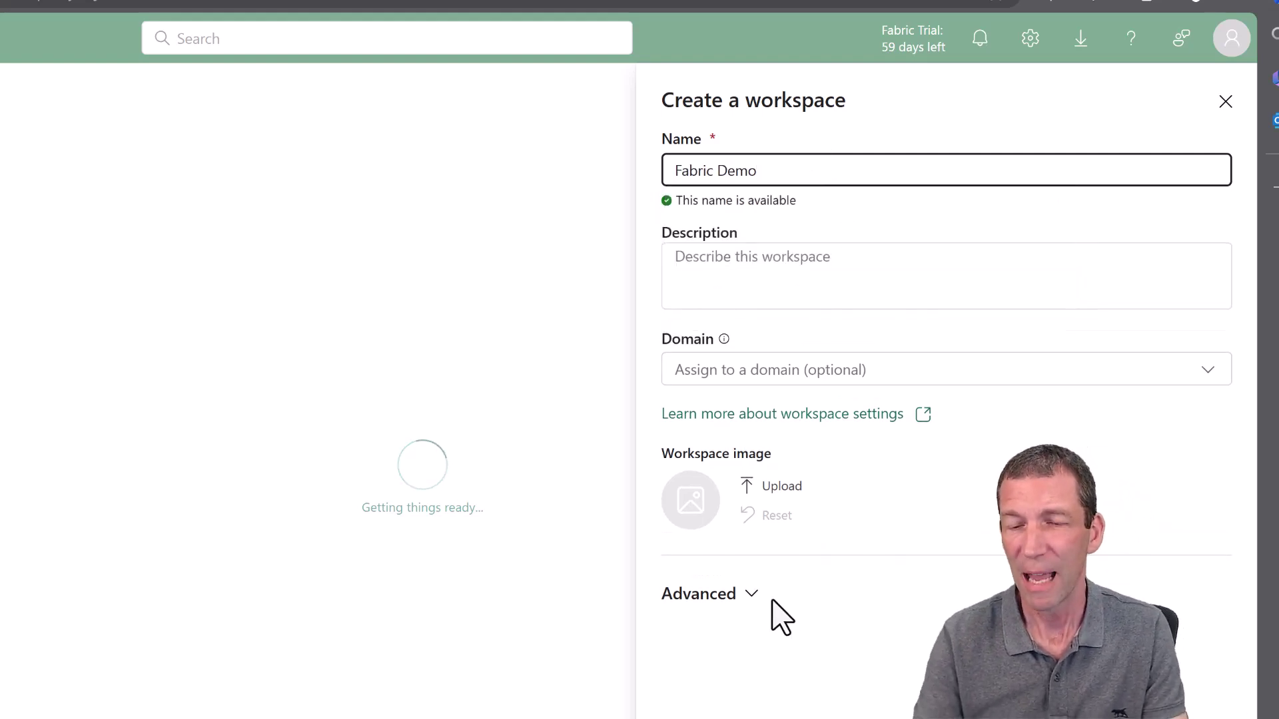
- Expand the workspace's advanced options, keeping the Trial license mode
click(727, 596)
scroll(729, 613, down, 5)
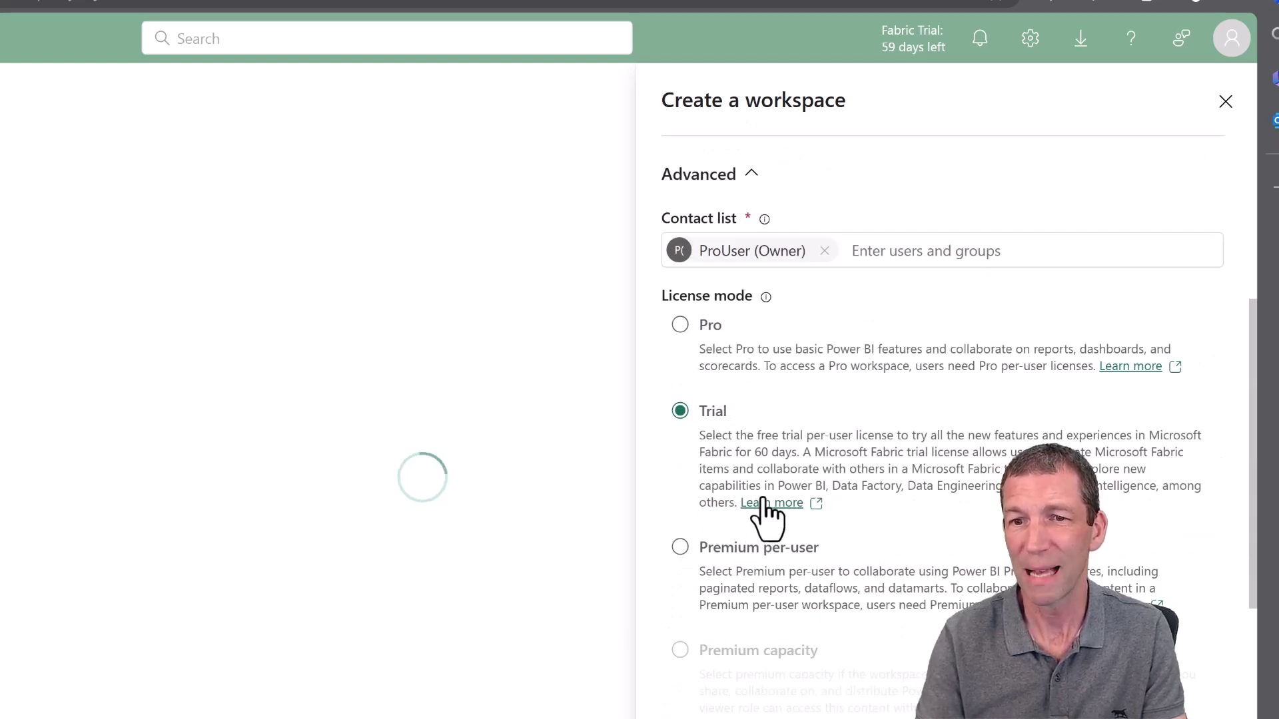
scroll(764, 501, down, 3)
scroll(769, 515, down, 2)
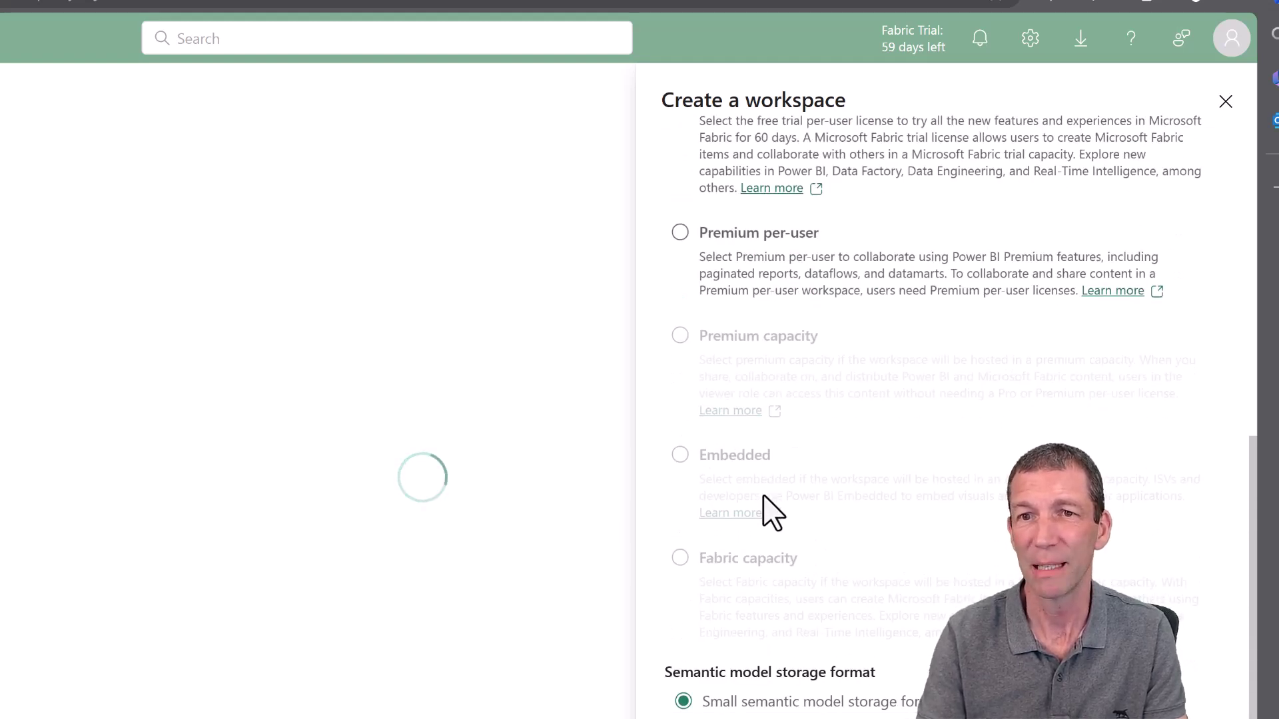
scroll(766, 512, up, 5)
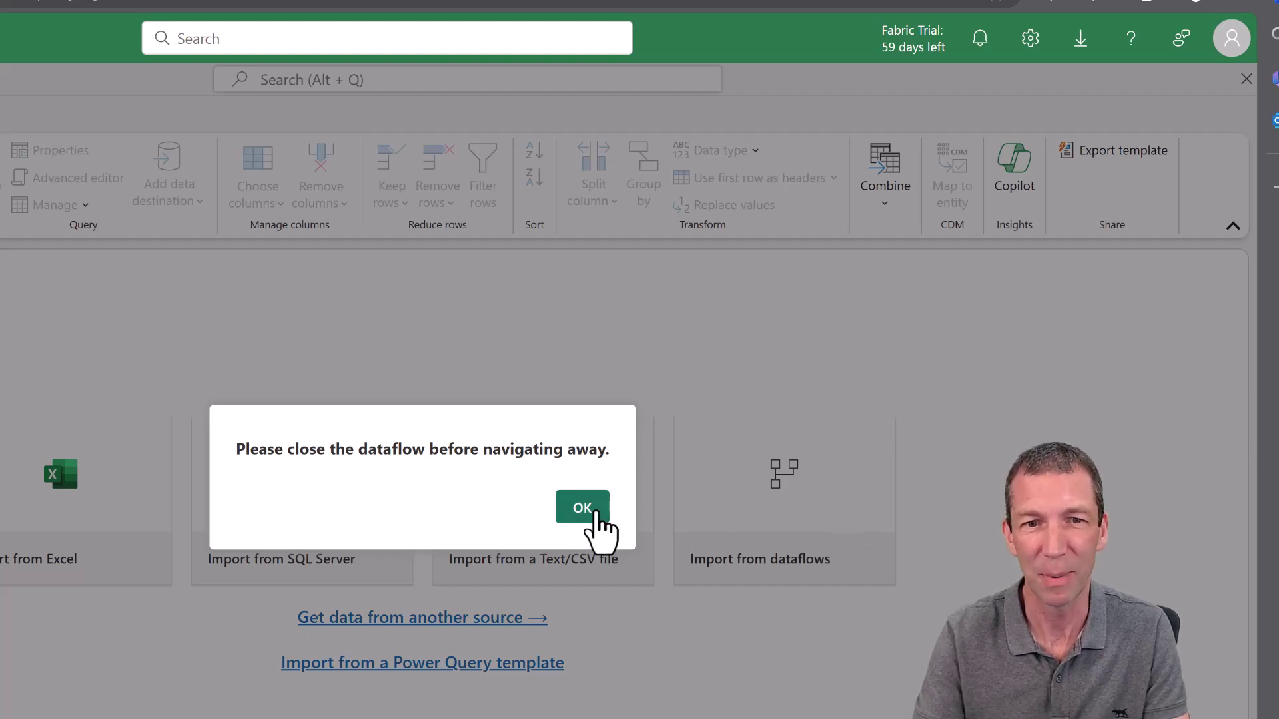
- Dismiss the close-dataflow warning and try navigating to the Microsoft Fabric home experience
click(594, 513)
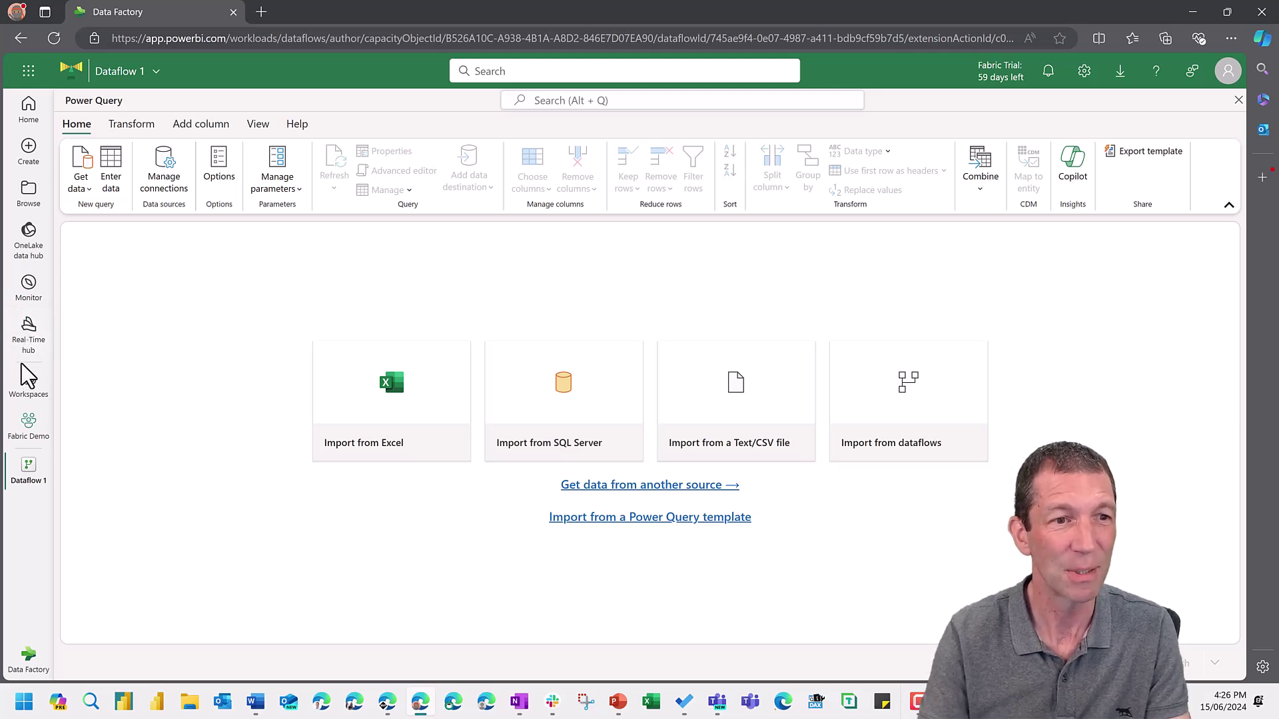
click(28, 387)
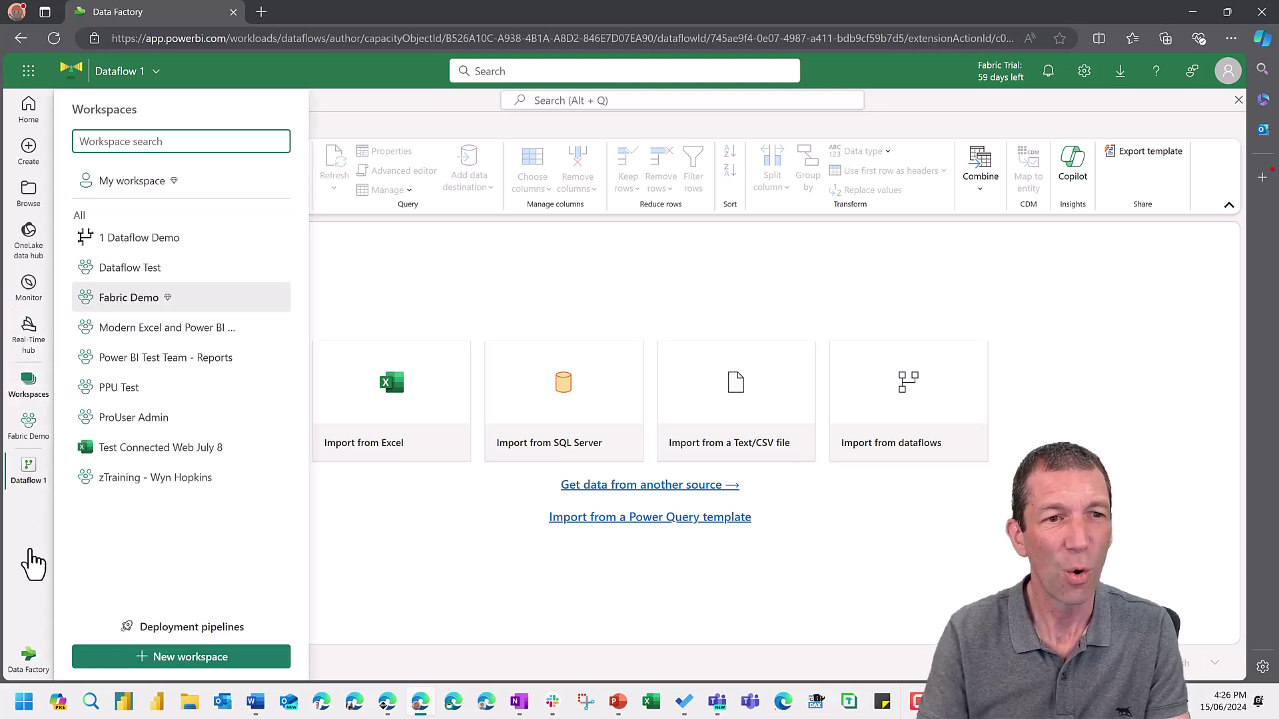
click(34, 646)
click(29, 659)
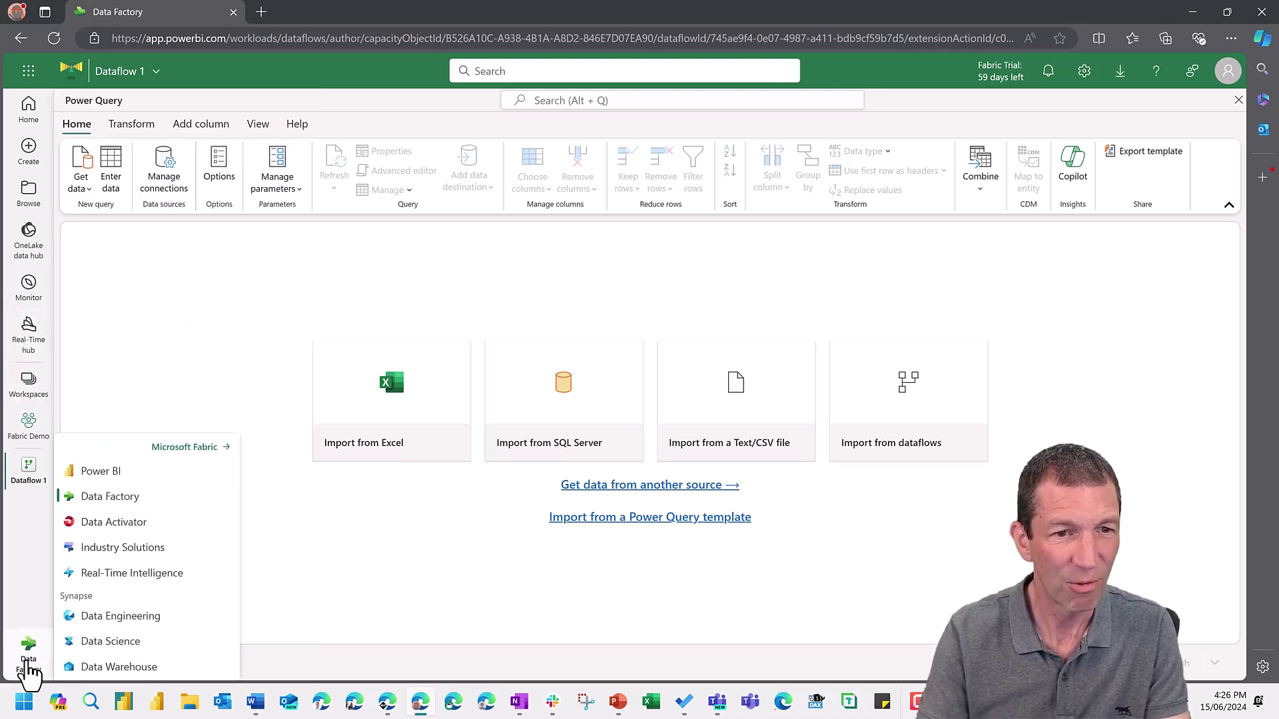
click(187, 448)
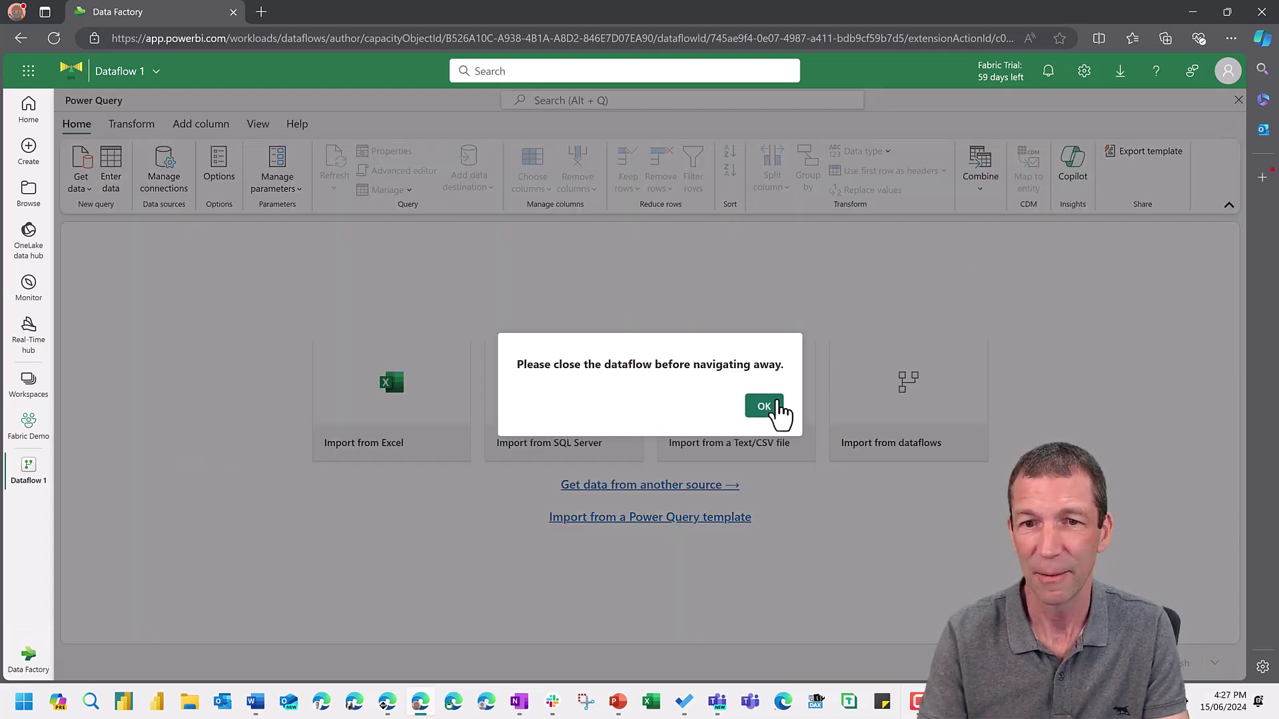
- Close the Dataflow 1 editor, dismiss the task flows intro, and restore the browser window
click(775, 405)
click(1238, 101)
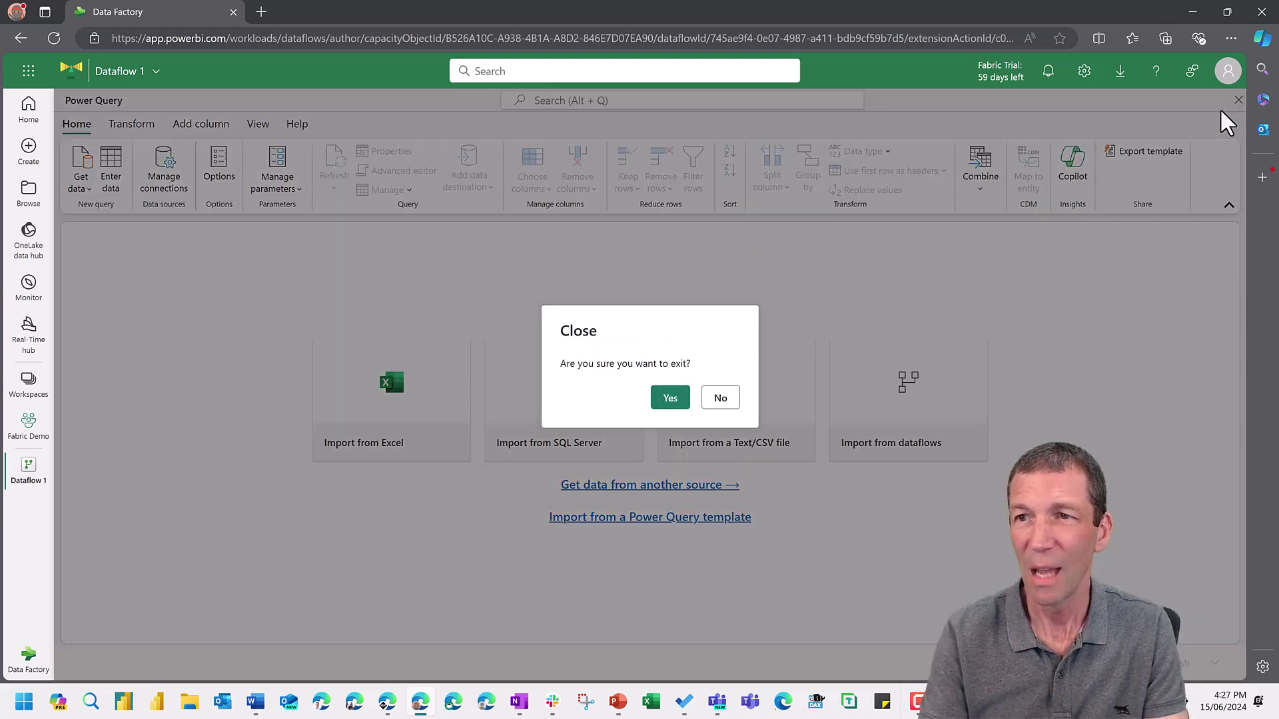
click(672, 398)
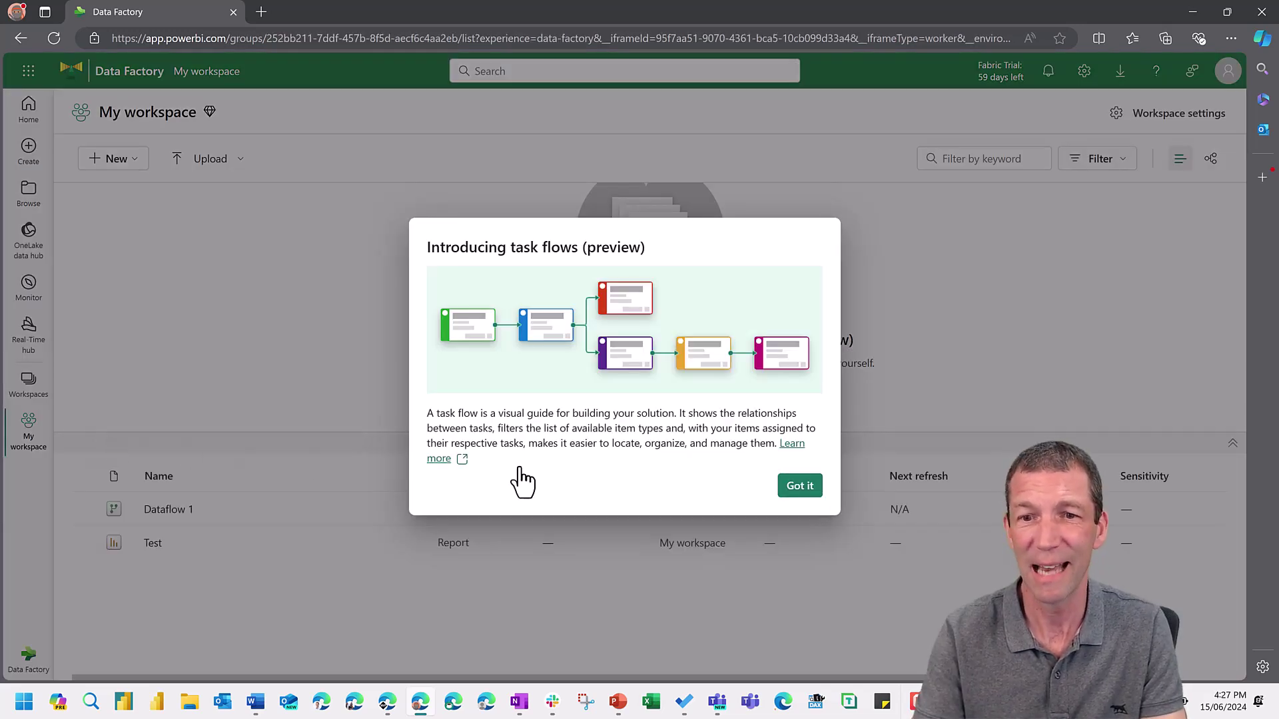
click(799, 486)
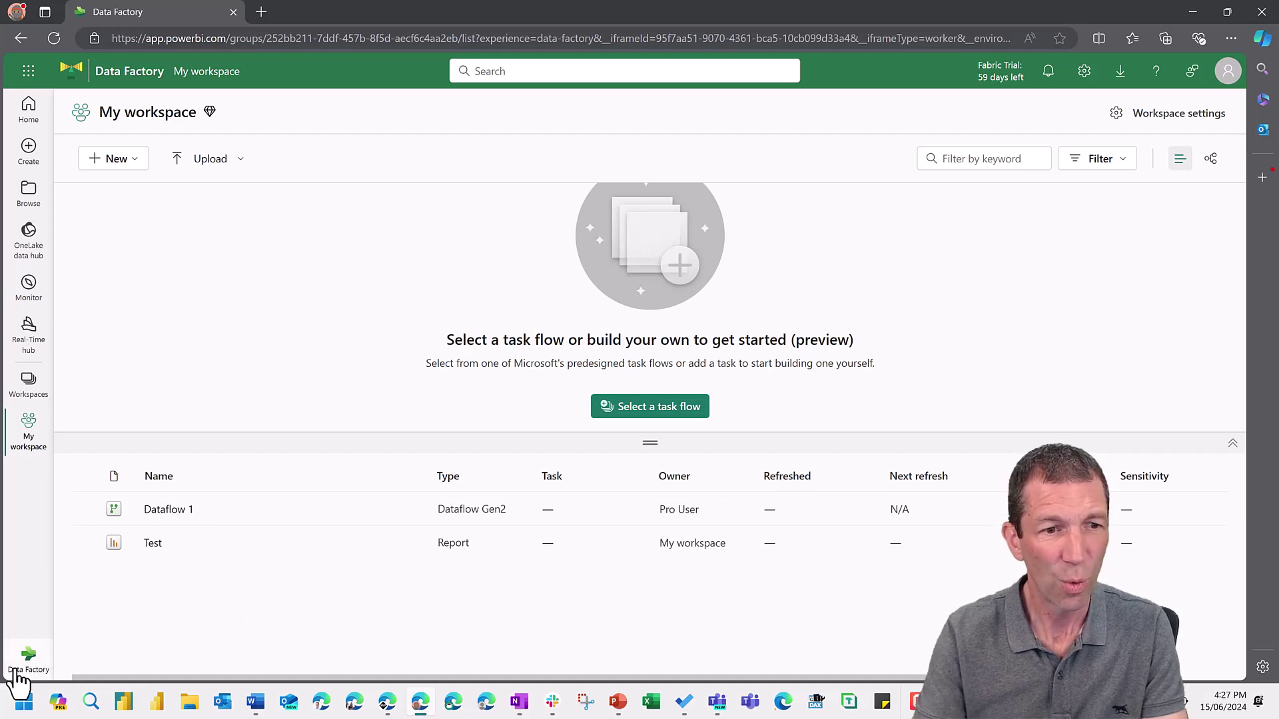
drag(519, 11, 506, 148)
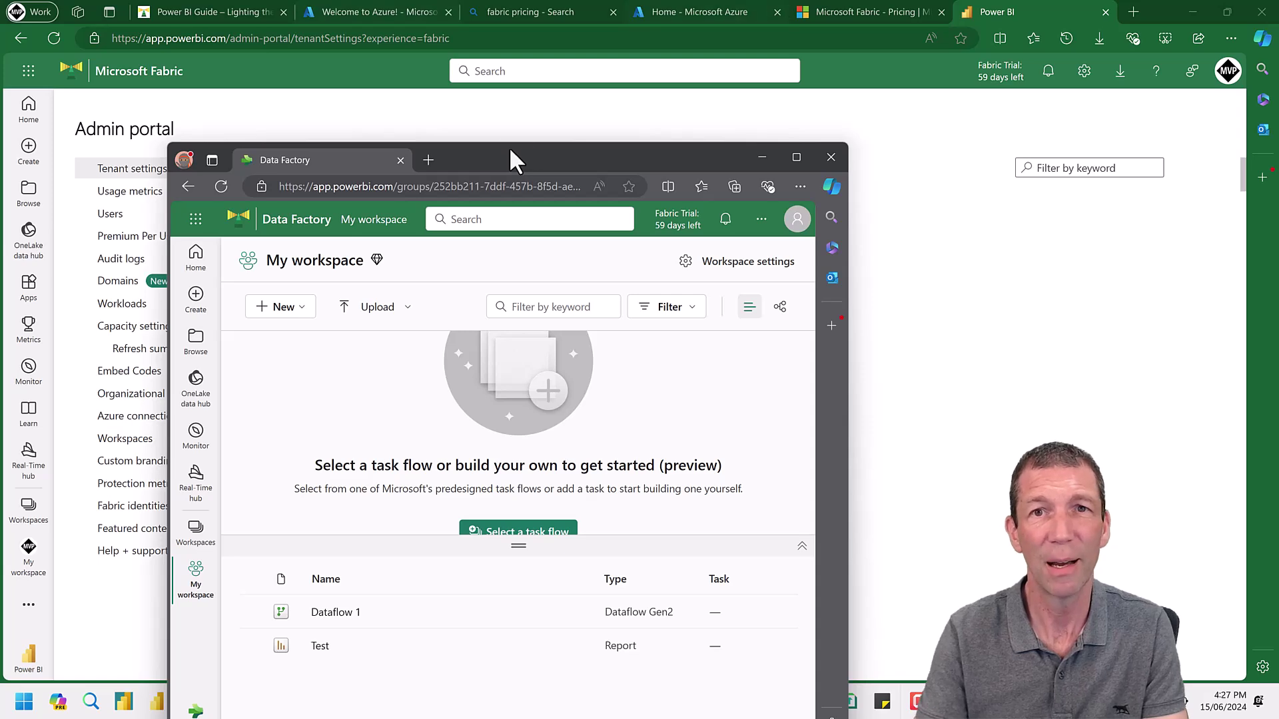
- On the Fabric pricing page, display East US capacity SKU prices per month
click(820, 9)
click(821, 12)
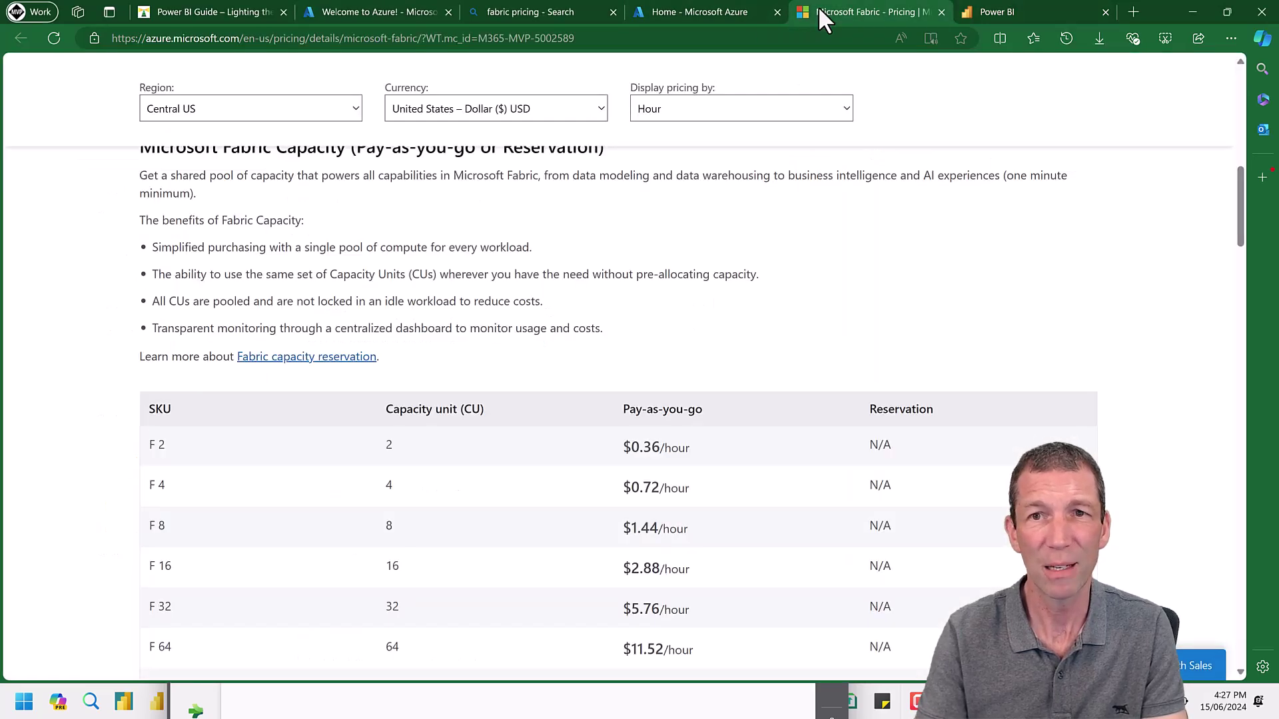
click(741, 109)
click(741, 145)
scroll(673, 356, down, 1)
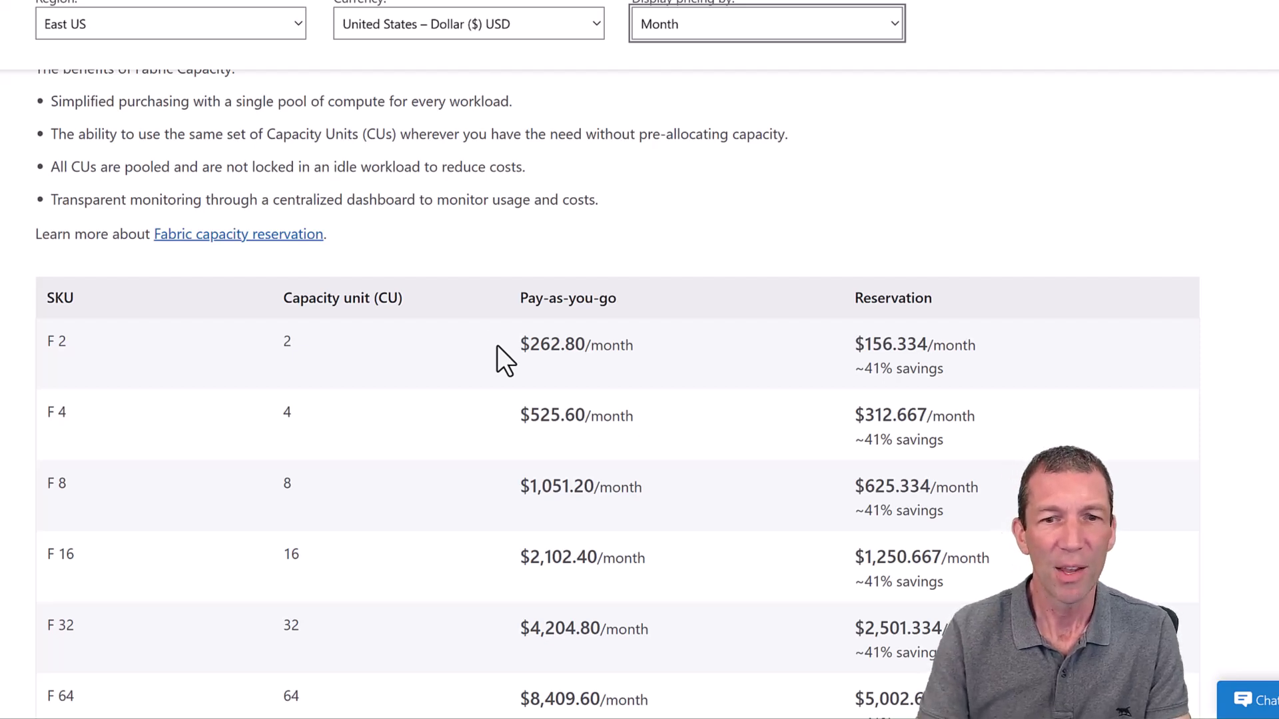
scroll(497, 345, down, 1)
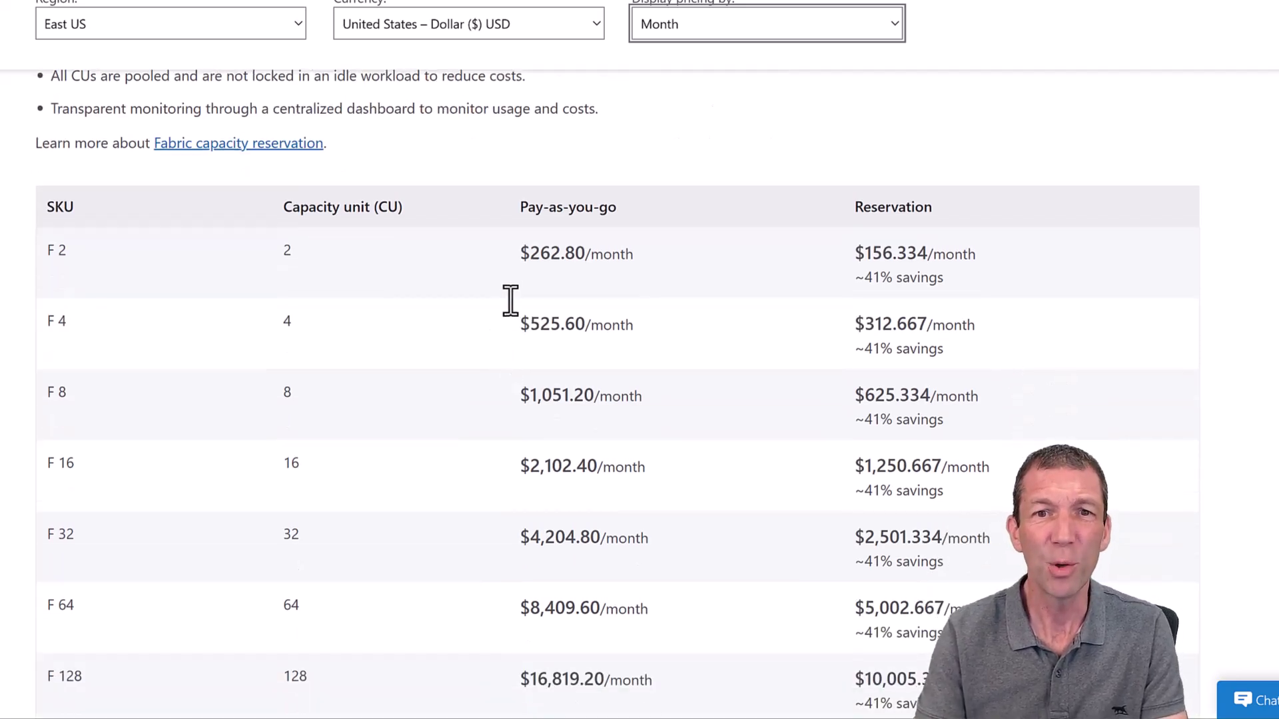
click(522, 258)
drag(523, 259, 611, 241)
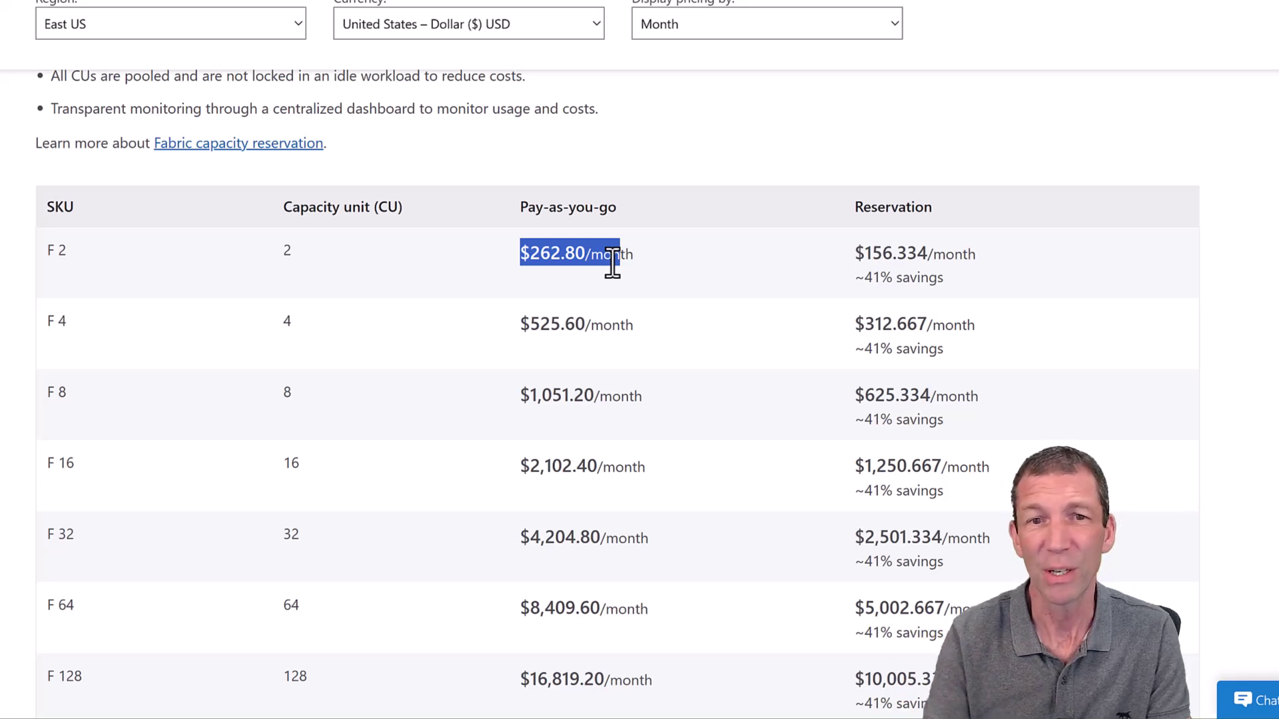
click(522, 251)
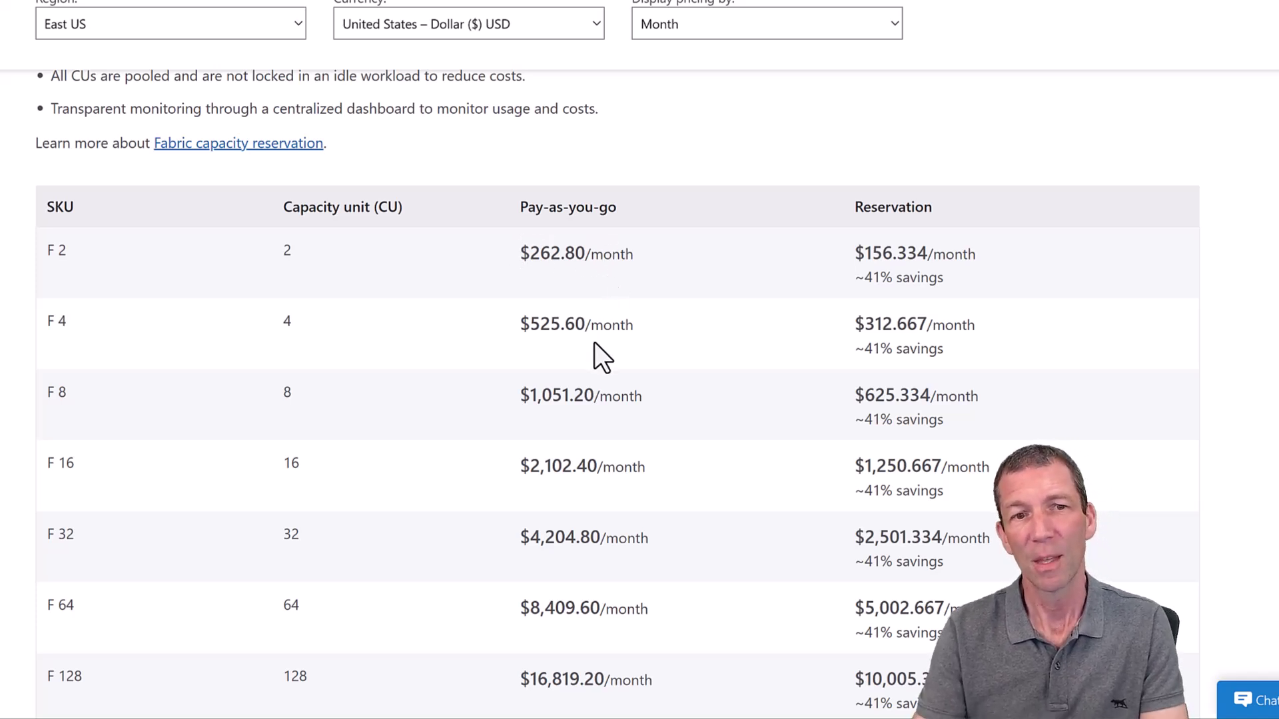
scroll(594, 343, down, 1)
scroll(594, 342, down, 1)
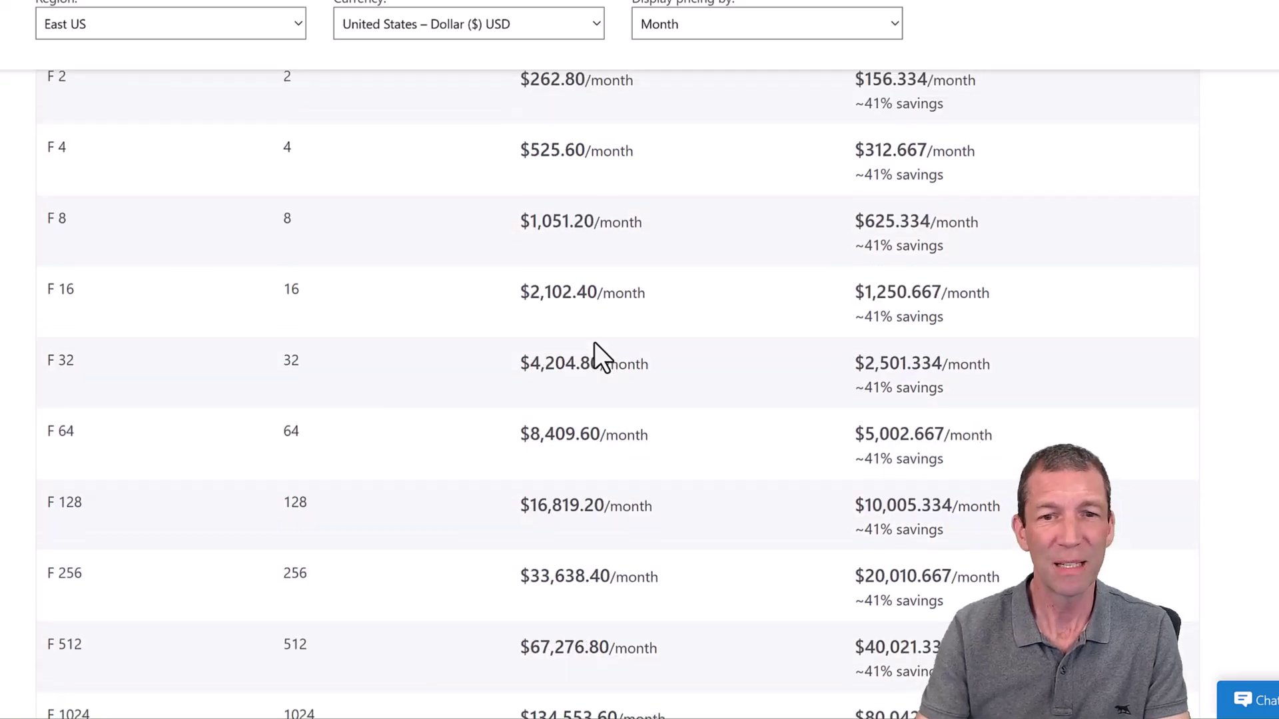
scroll(594, 343, up, 2)
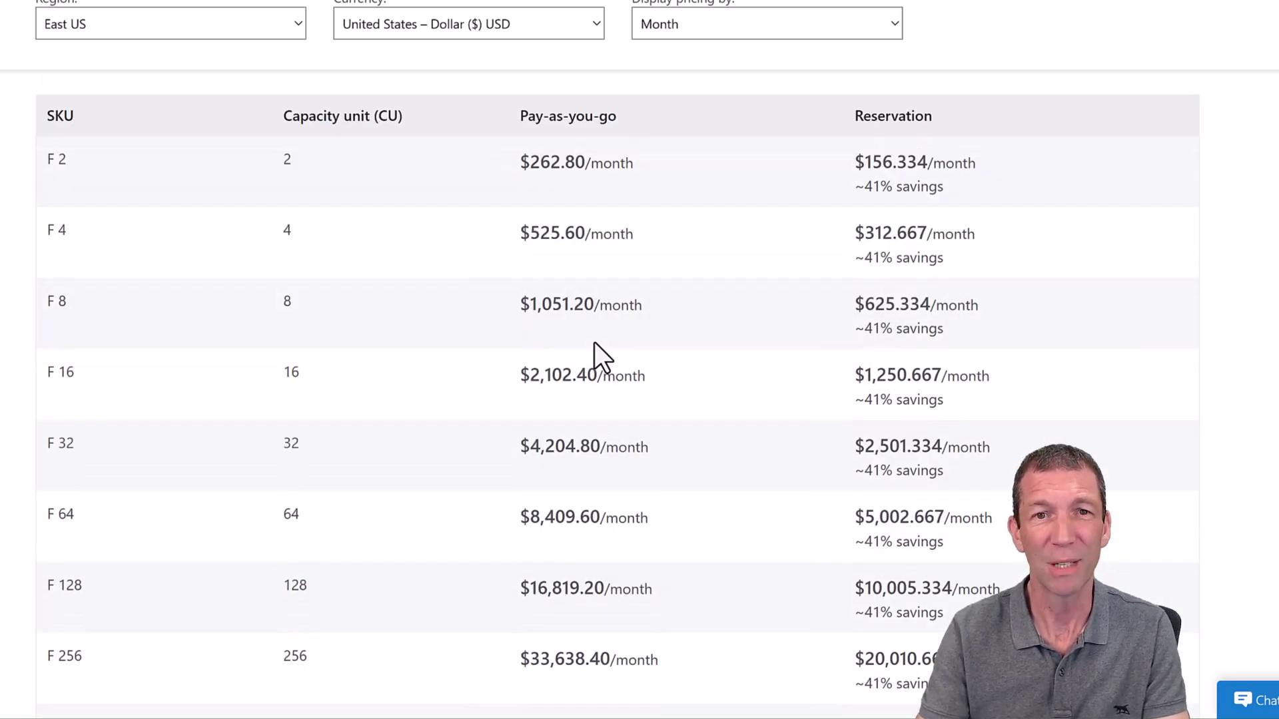
scroll(594, 343, down, 2)
scroll(594, 342, down, 1)
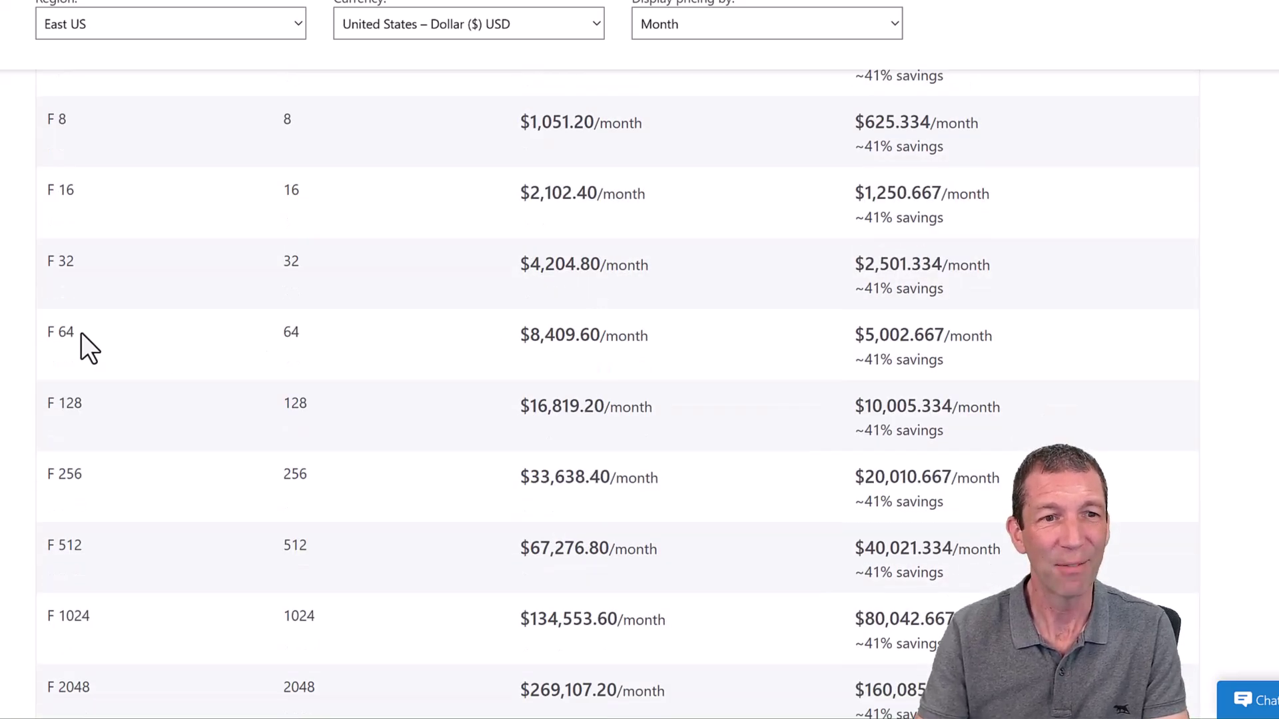
drag(67, 331, 308, 330)
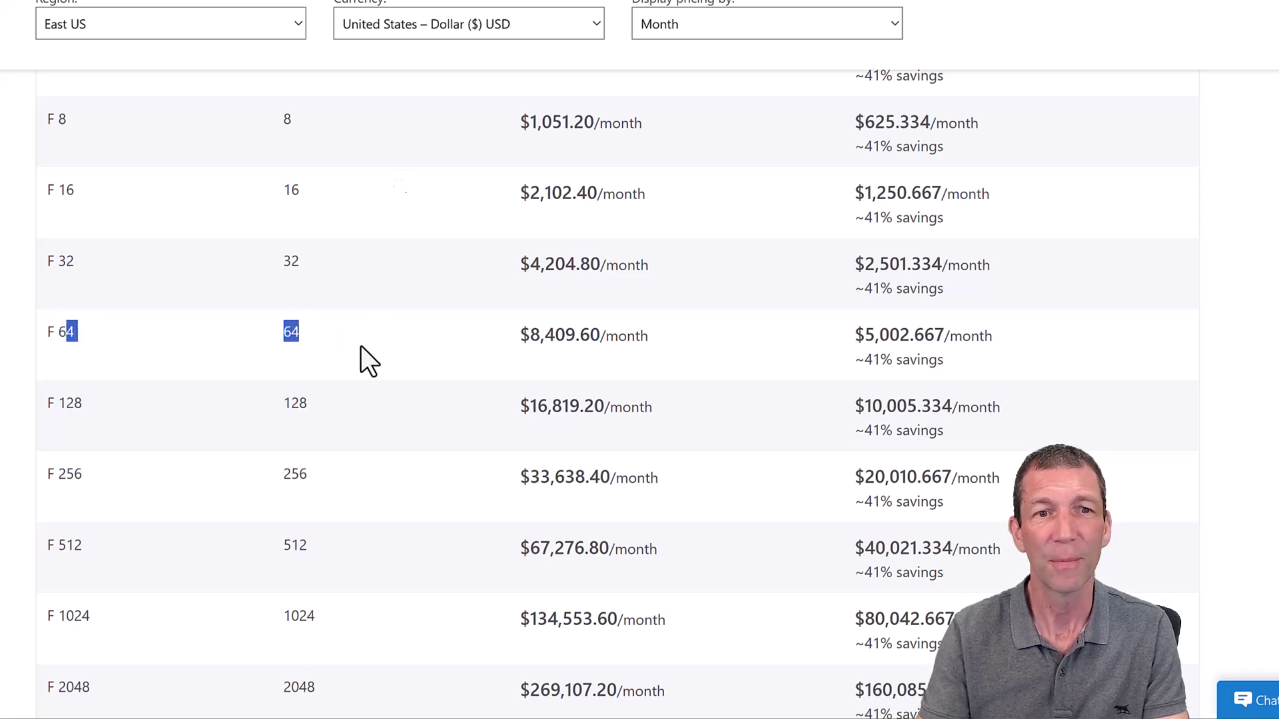
click(137, 343)
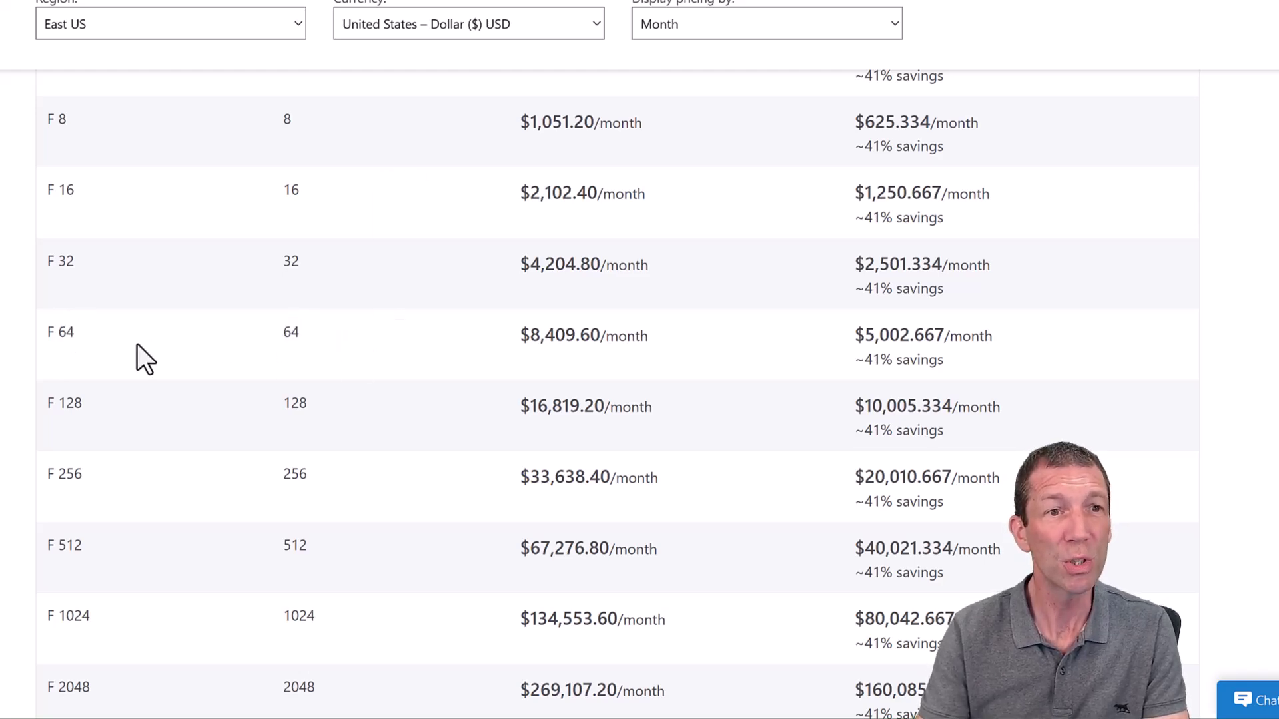
scroll(137, 344, up, 3)
scroll(137, 344, down, 2)
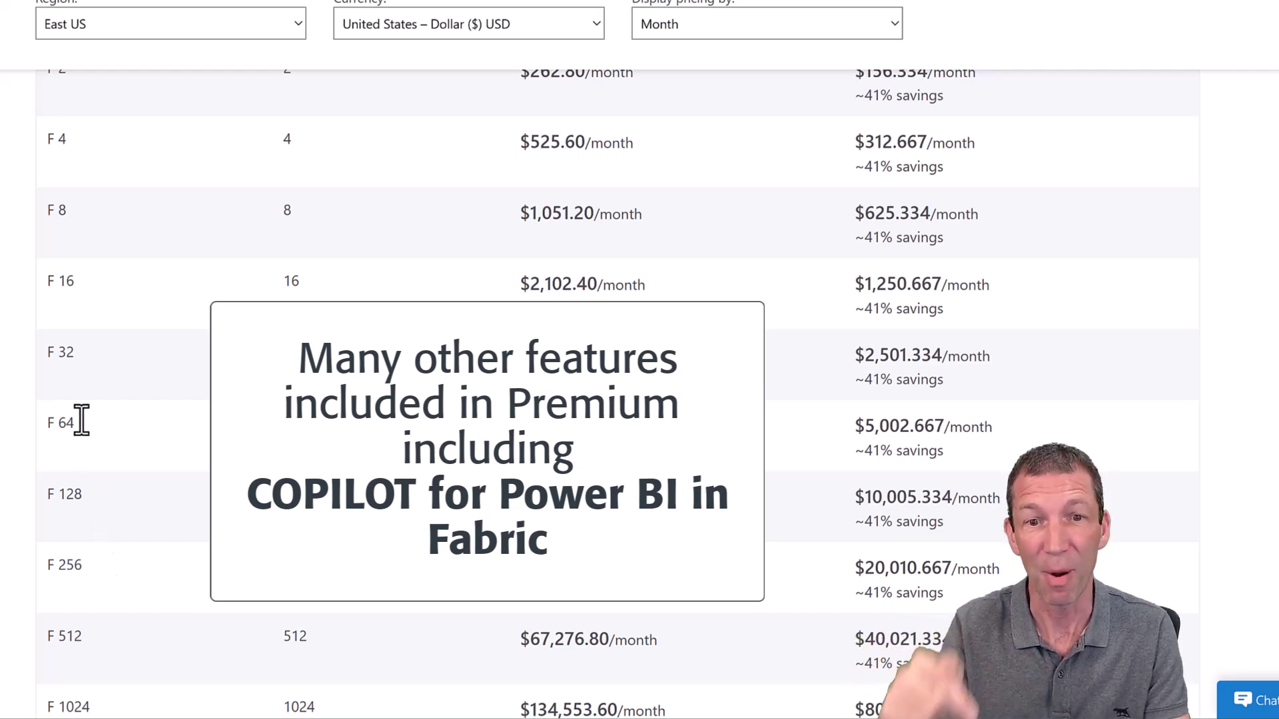
scroll(585, 265, up, 3)
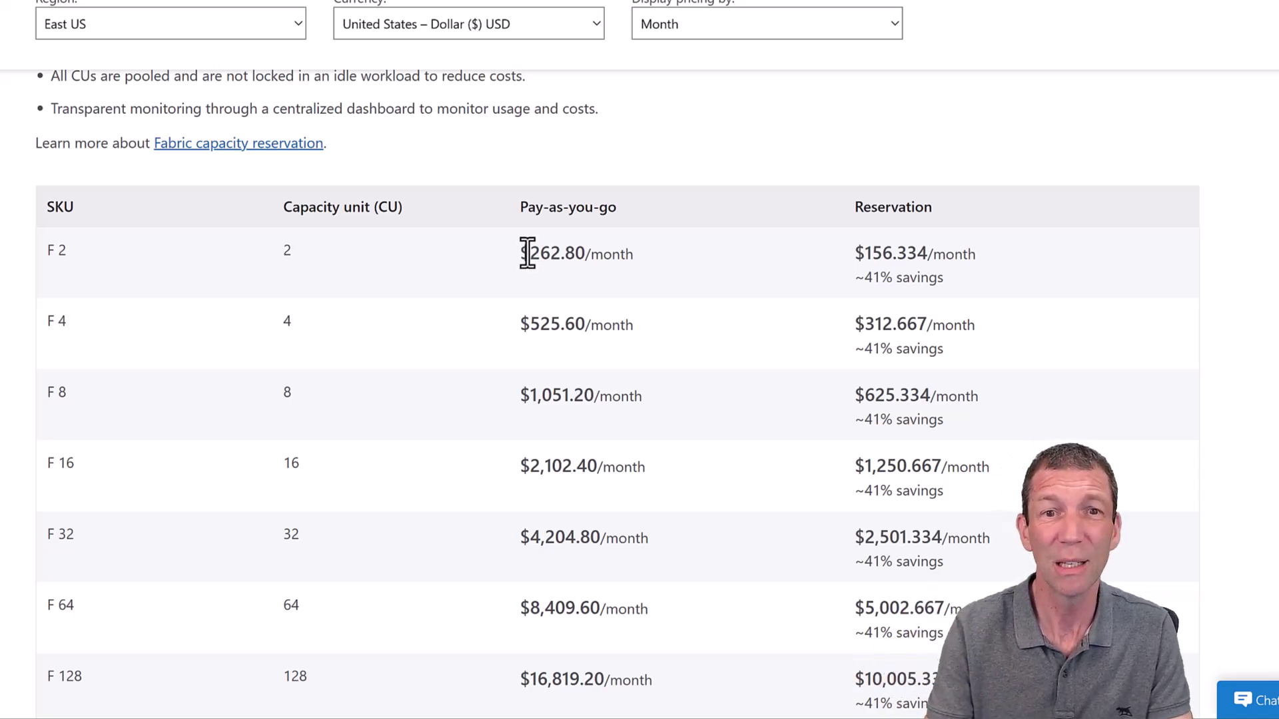
- Highlight the F 2 monthly price, then return to the Fabric admin portal tenant settings
drag(530, 254, 602, 256)
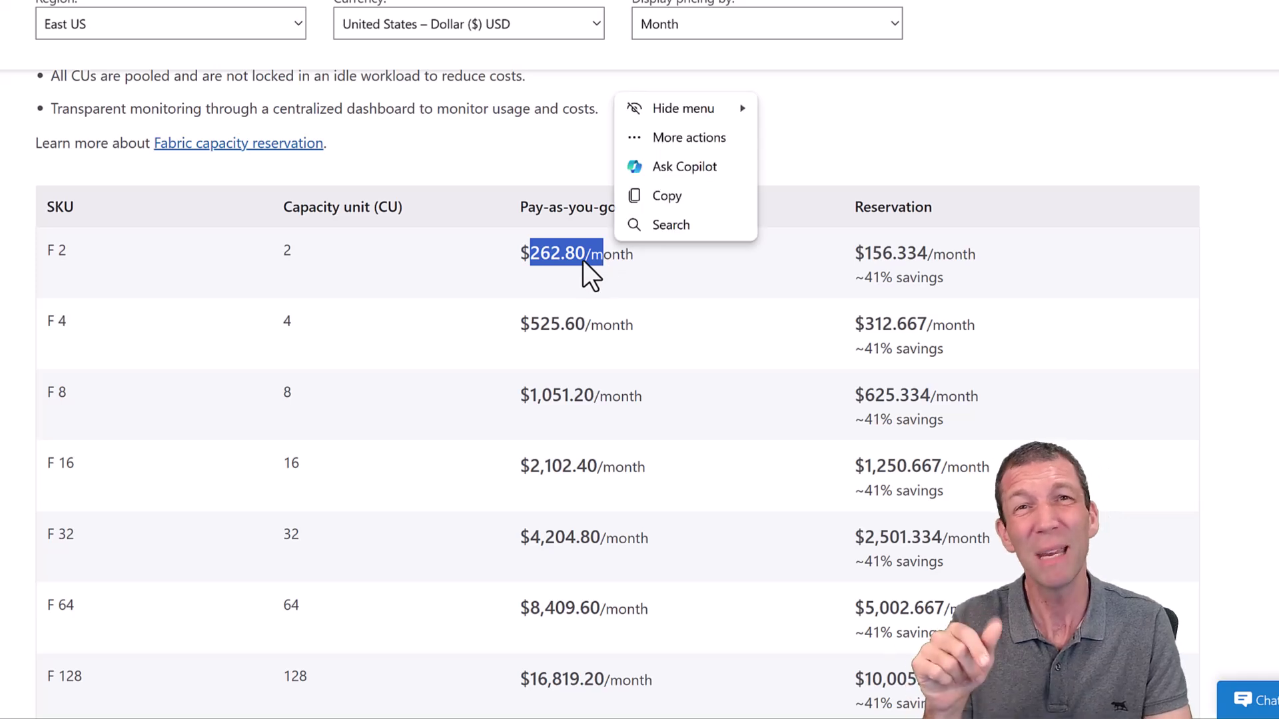
click(427, 285)
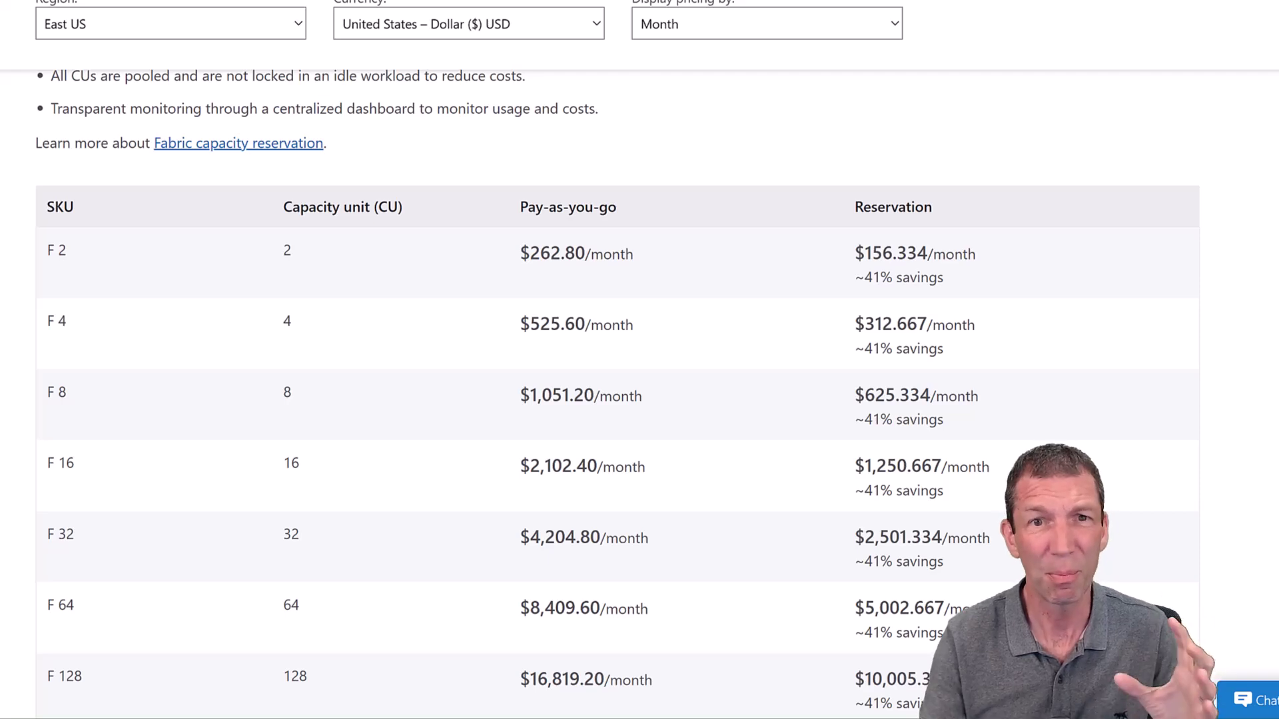
scroll(206, 277, up, 8)
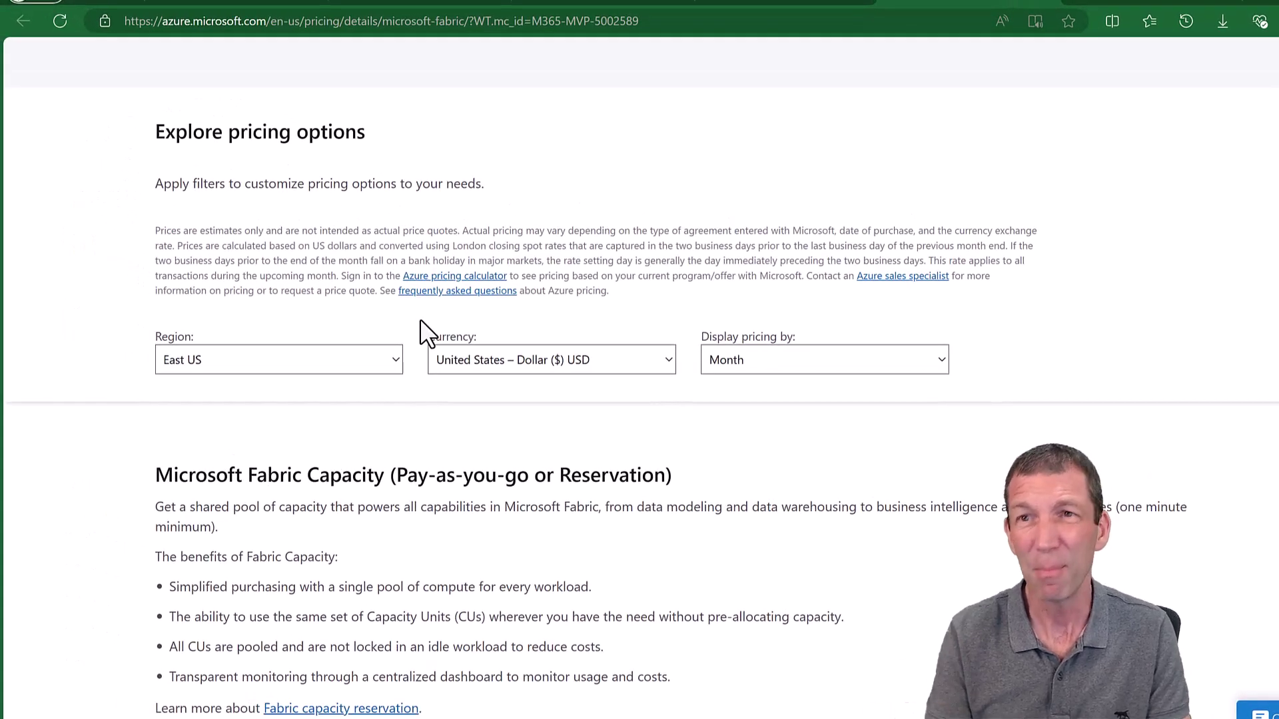
click(1145, 3)
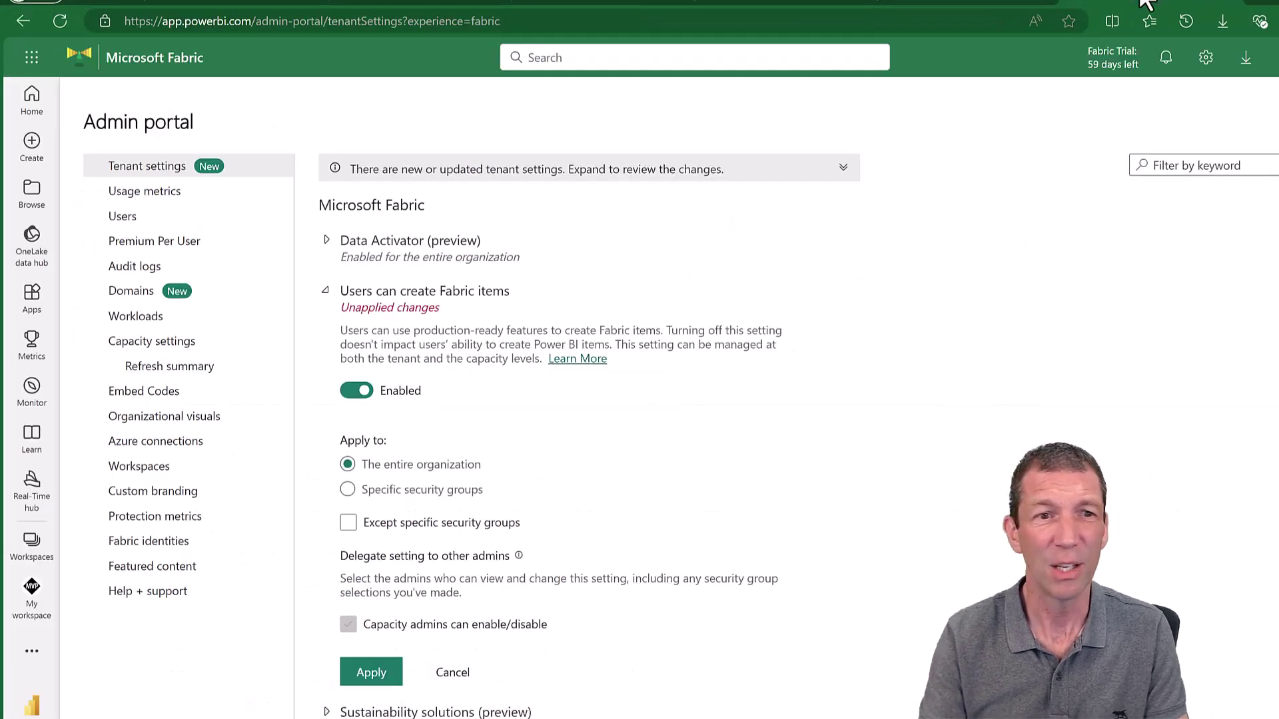
- Head to the Microsoft Fabric home experience, choosing Discard all for unapplied tenant changes
click(31, 549)
key(Escape)
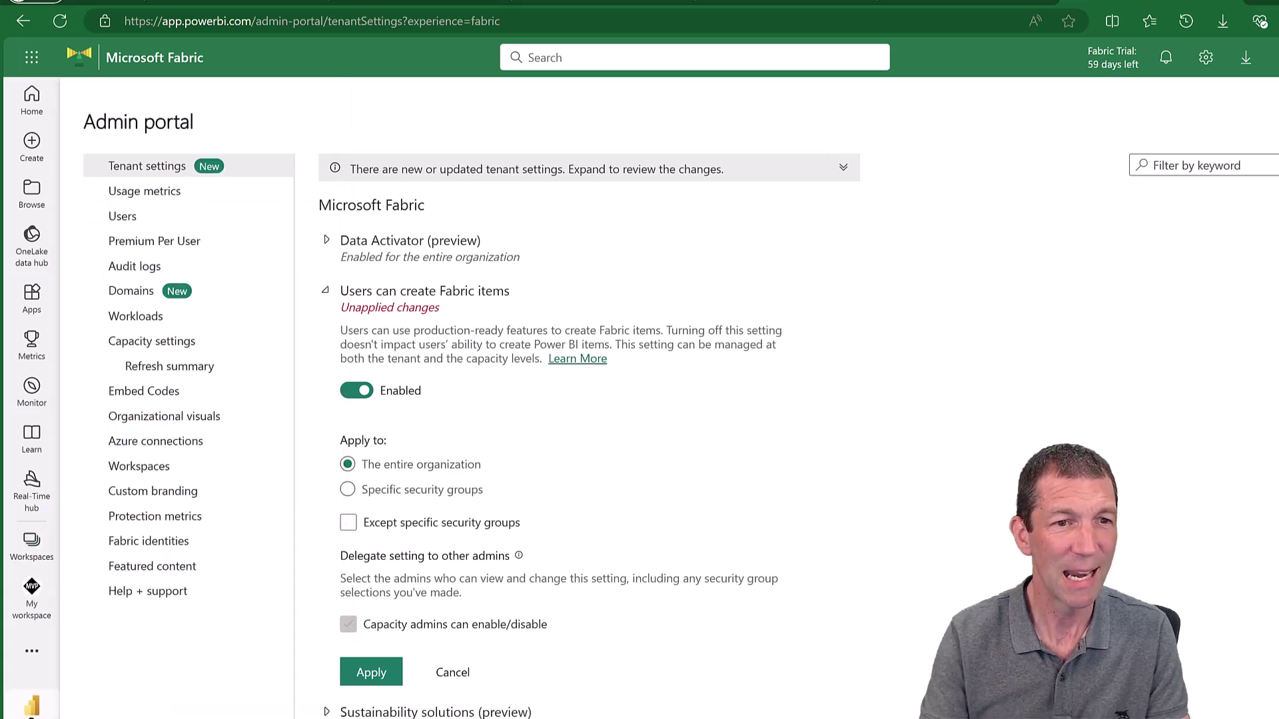
click(31, 705)
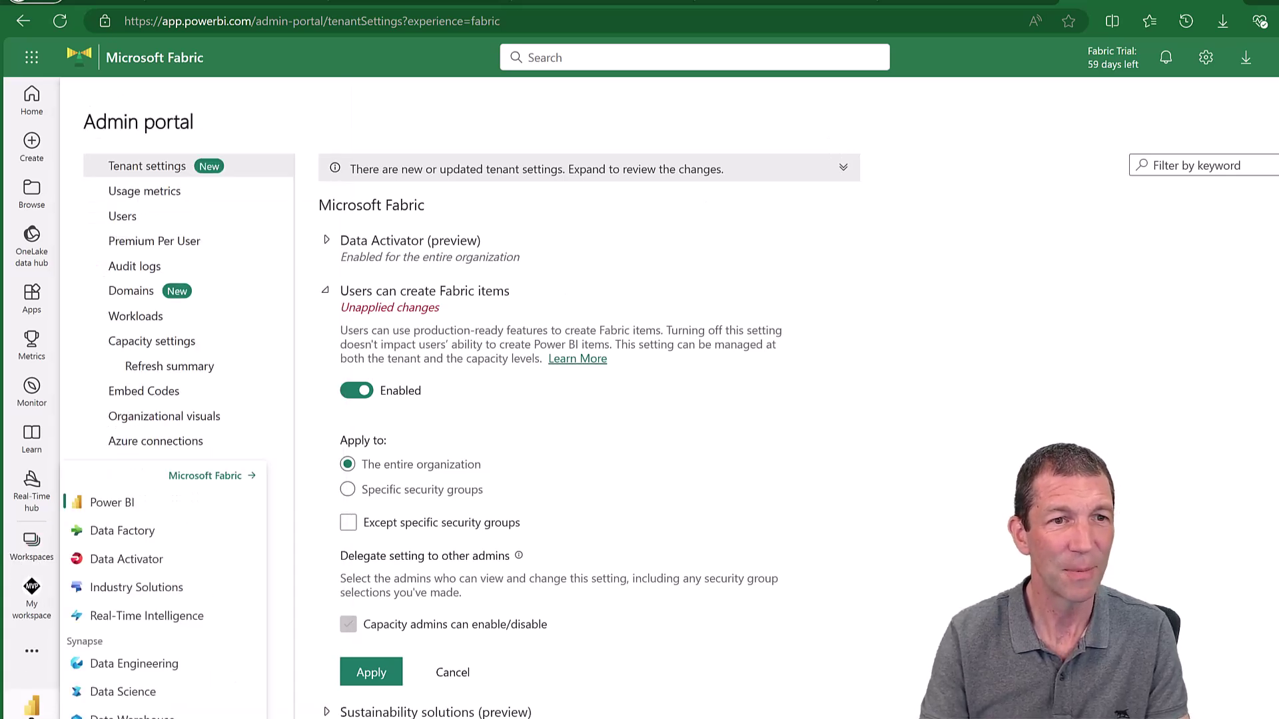
click(202, 477)
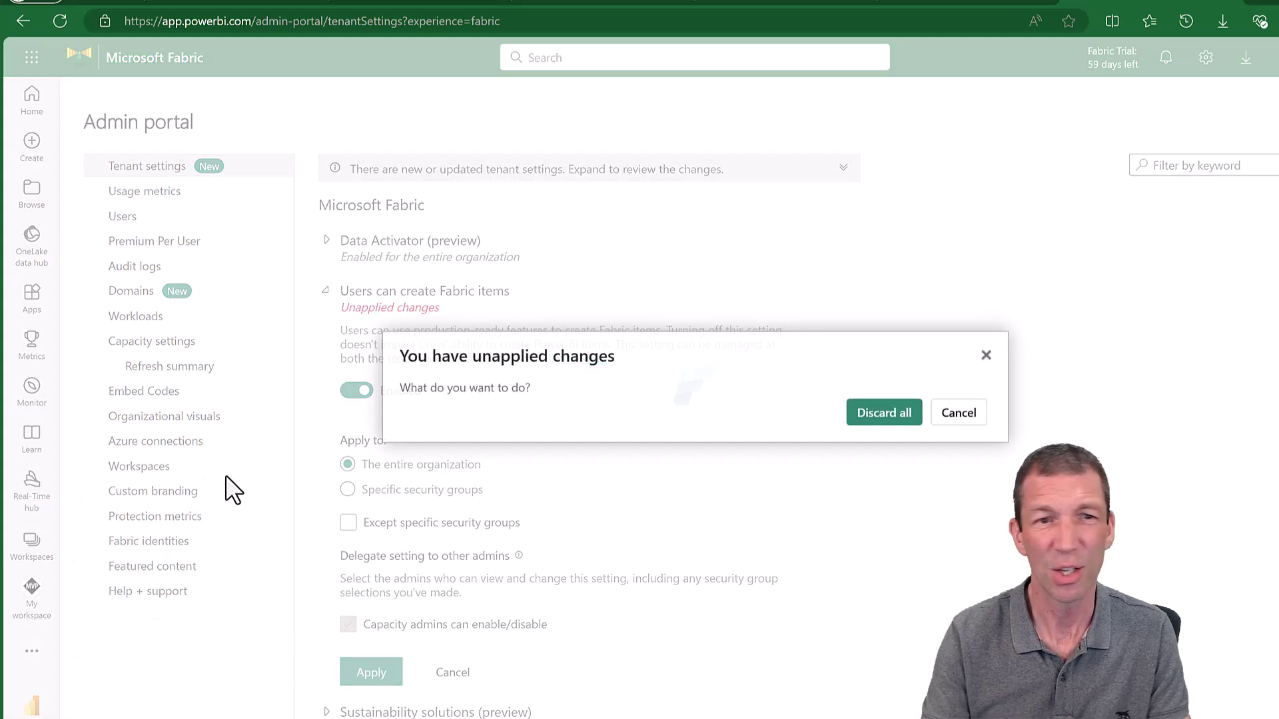
click(886, 415)
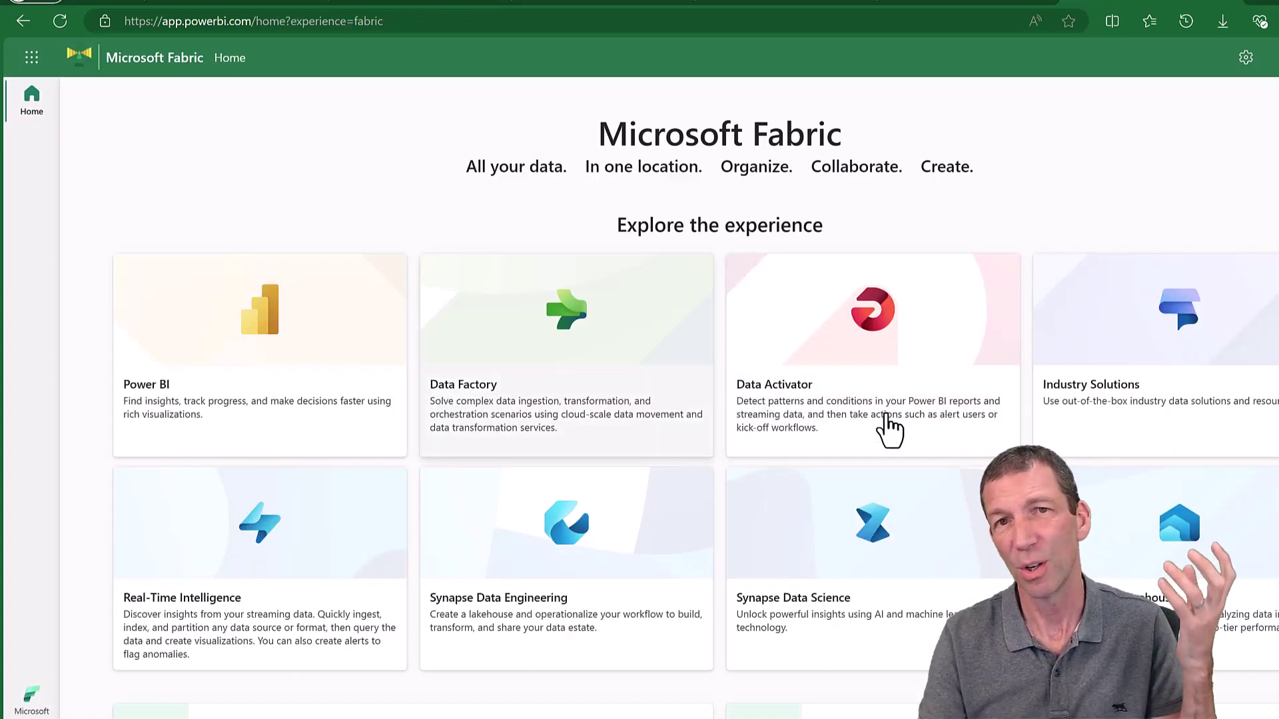